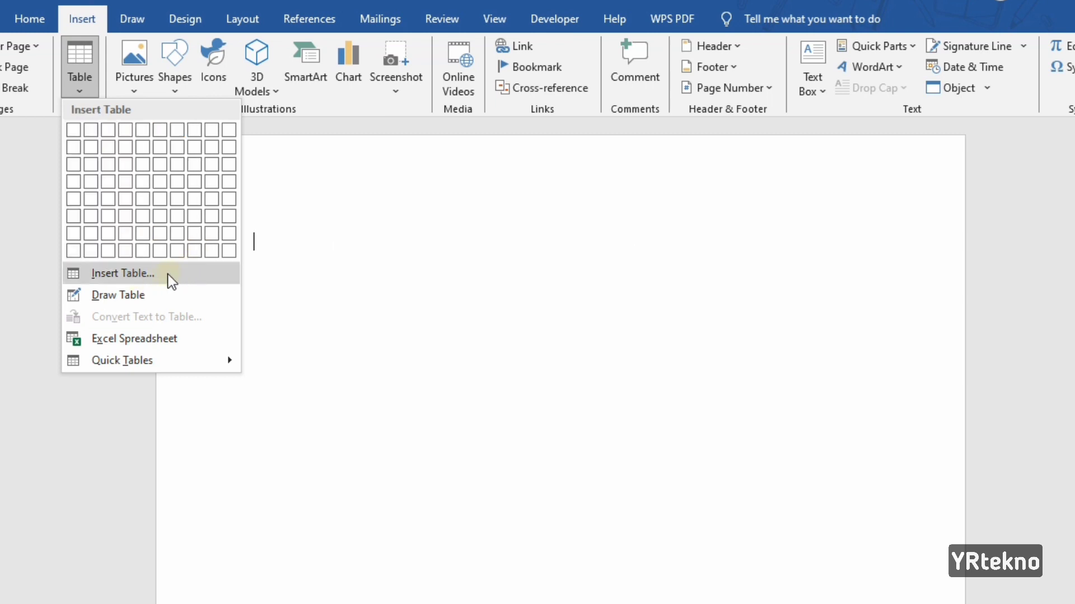
# Step: Insert a table with 8 columns and 10 rows
pyautogui.click(168, 274)
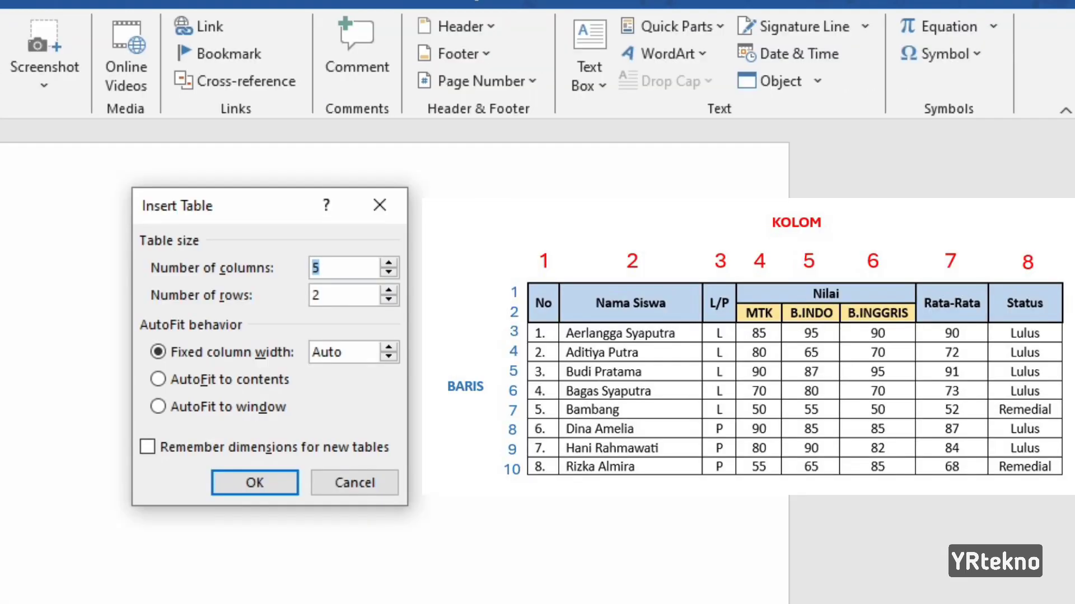
pyautogui.click(346, 268)
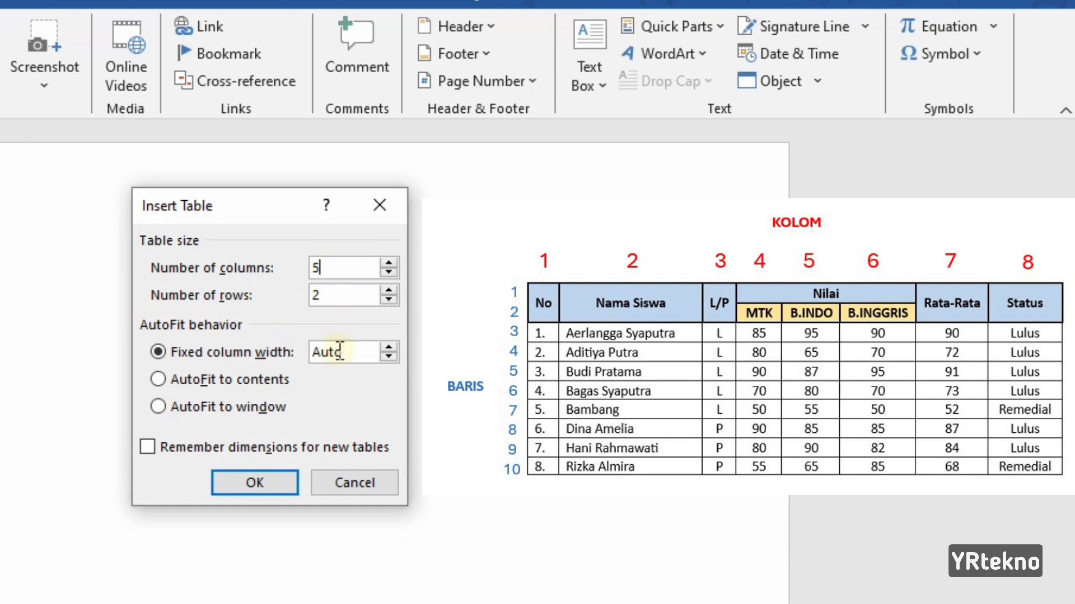
pyautogui.press('BackSpace')
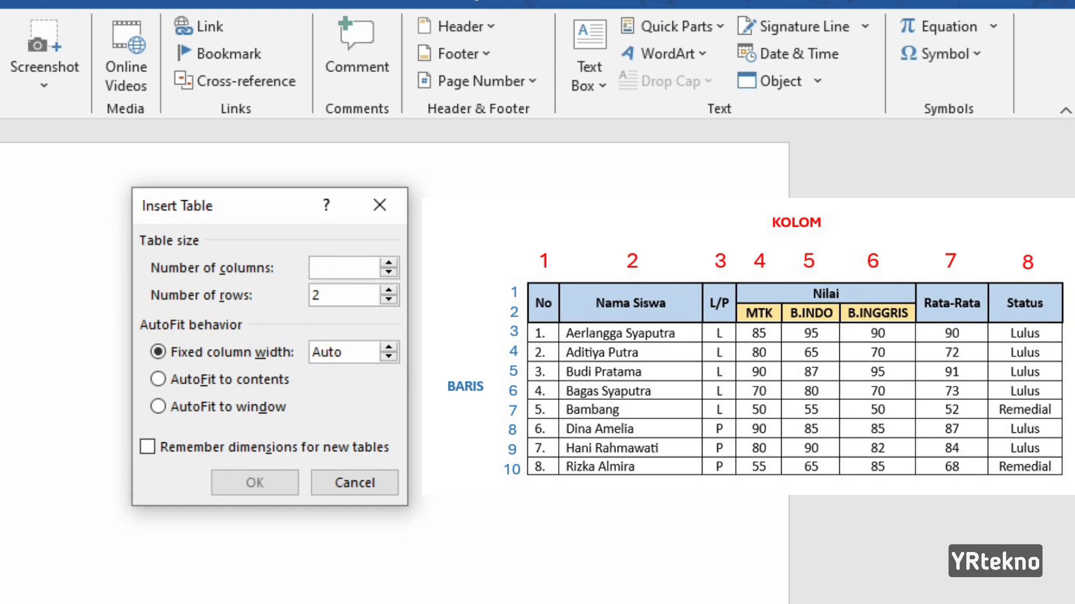
pyautogui.write('8')
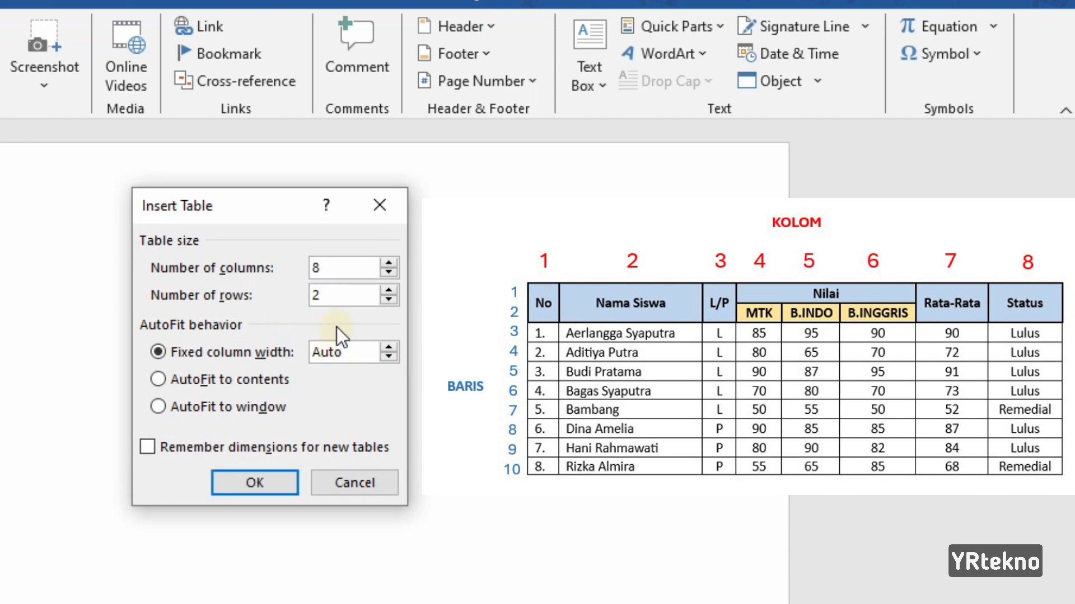
pyautogui.click(342, 290)
pyautogui.press('BackSpace')
pyautogui.write('10')
pyautogui.click(281, 483)
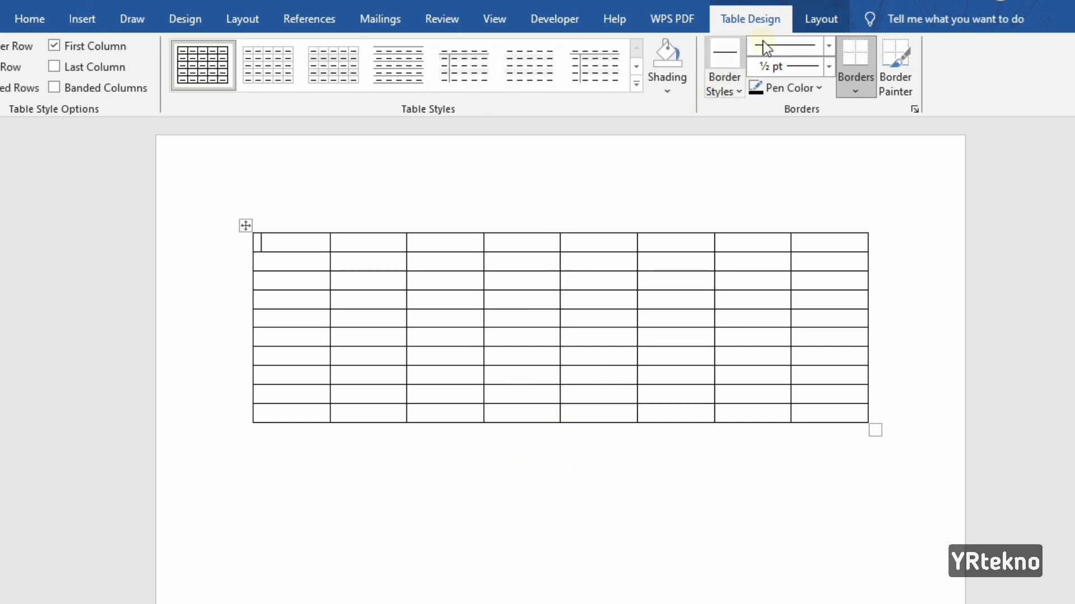
# Step: Enter the headers No, Nama Siswa, L/P and Nilai in the first four cells of the table's first row
pyautogui.click(812, 20)
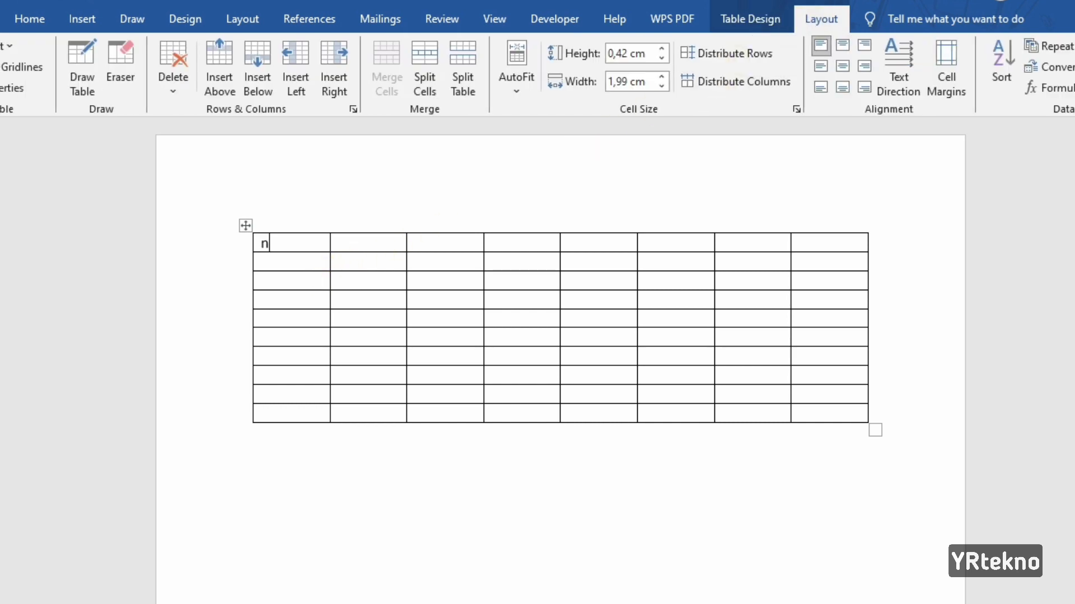
pyautogui.write('No')
pyautogui.click(383, 250)
pyautogui.write('Nama Siswa')
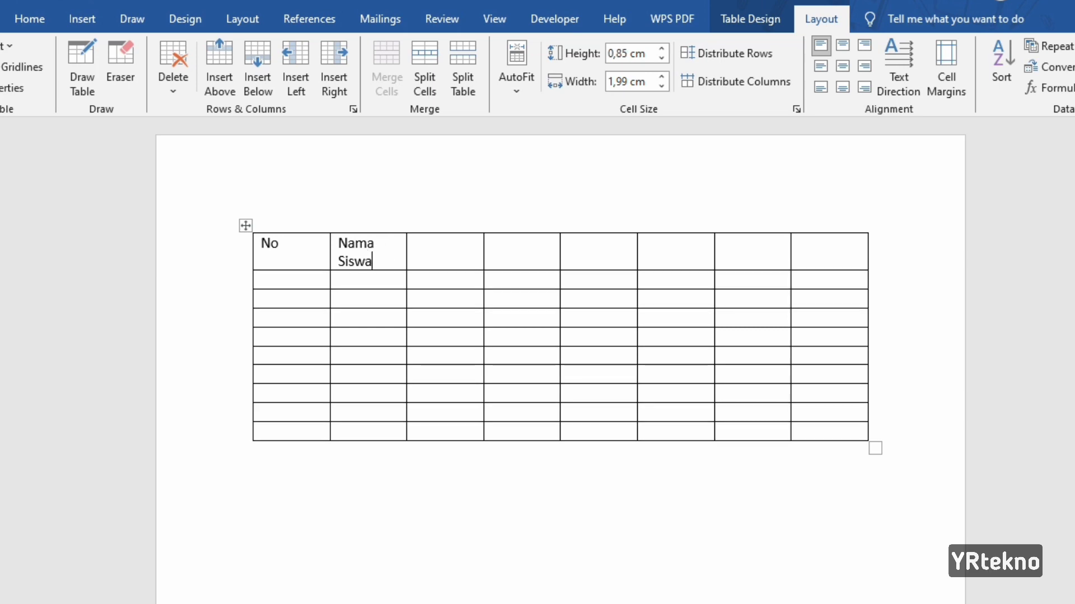
pyautogui.click(421, 246)
pyautogui.write('L')
pyautogui.write('N')
pyautogui.write('ilai')
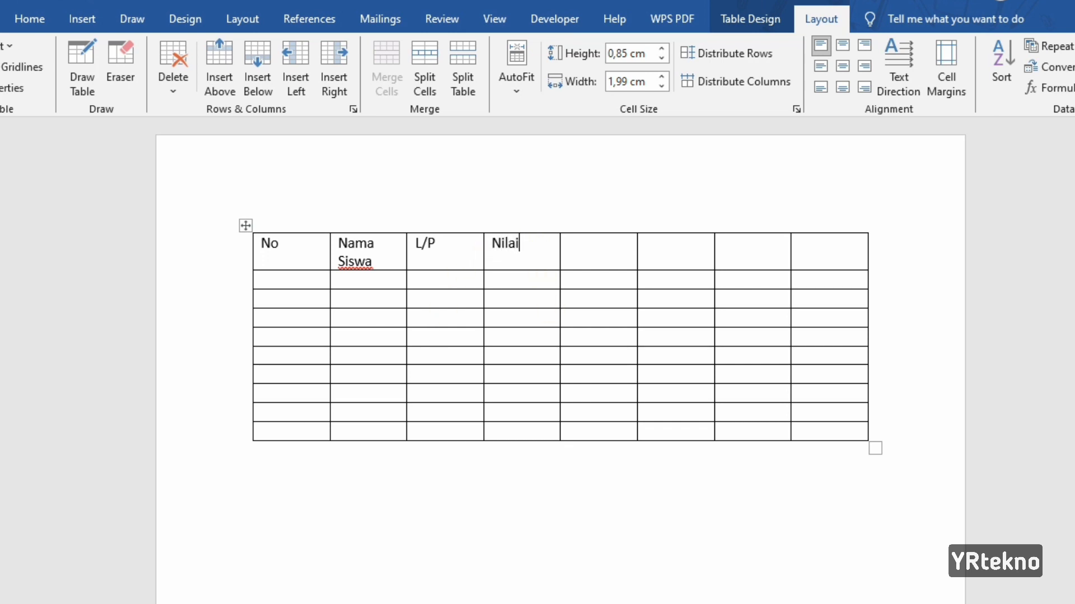
# Step: Enter the subheaders MTK, B.INDO and B.INGGRIS in the second row, starting beneath Nilai
pyautogui.click(537, 289)
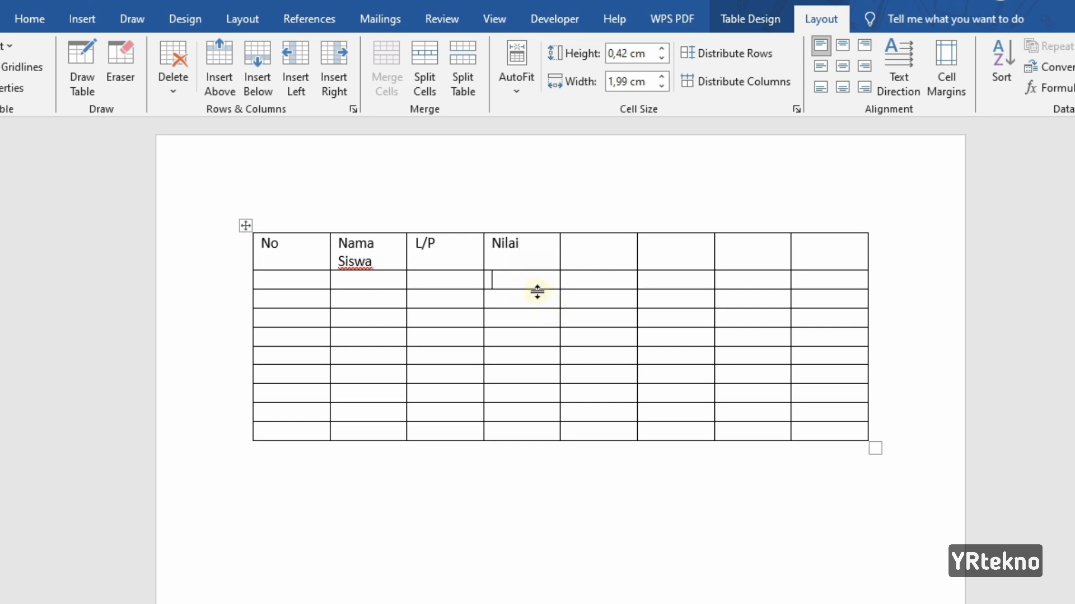
pyautogui.write('M')
pyautogui.write('TK ')
pyautogui.write('B')
pyautogui.write('.INDO ')
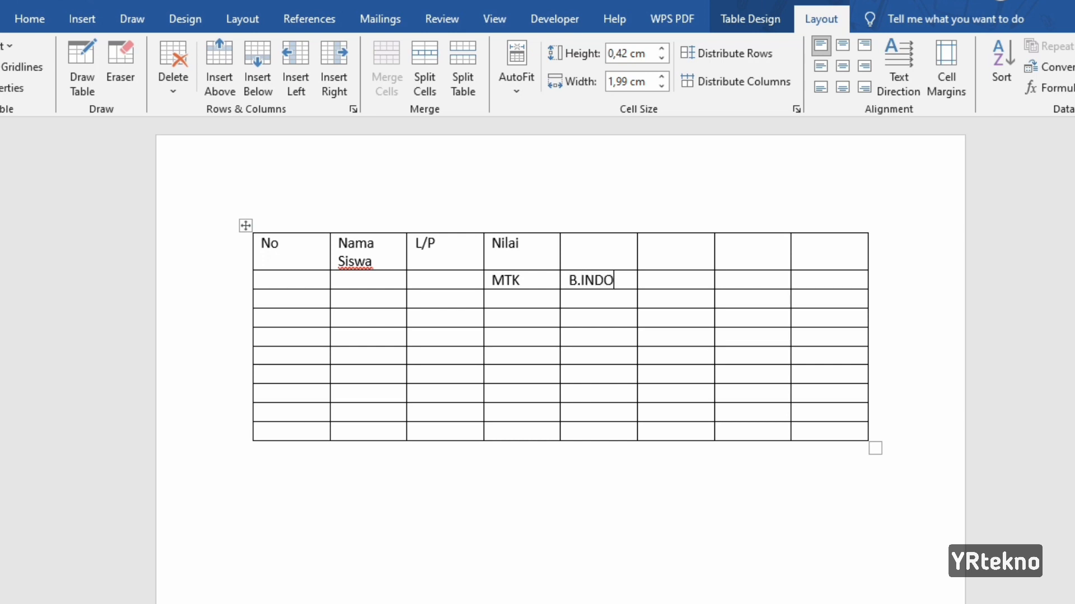
pyautogui.write('B.INGGRIS')
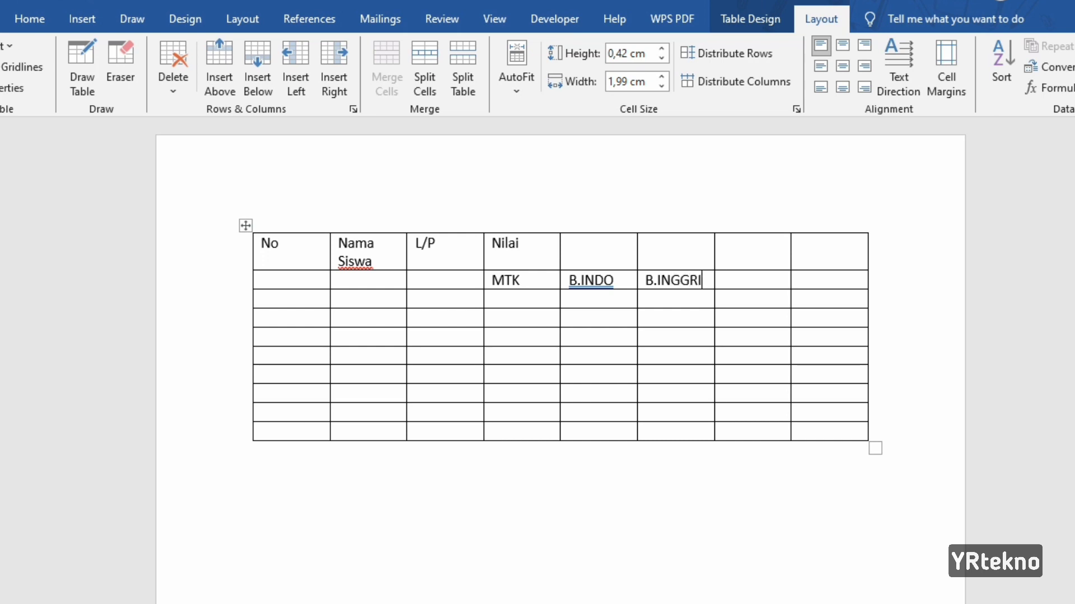
# Step: Enter the headers Rata-Rata and Status in the last two cells of the first row
pyautogui.click(753, 257)
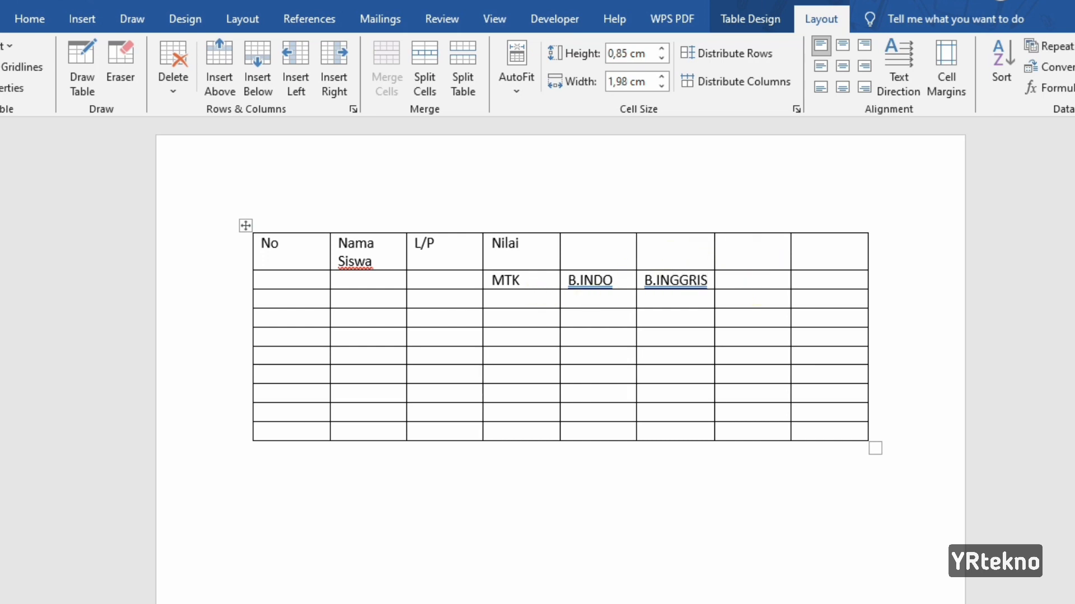
pyautogui.write('RATA')
pyautogui.press('BackSpace')
pyautogui.press('BackSpace')
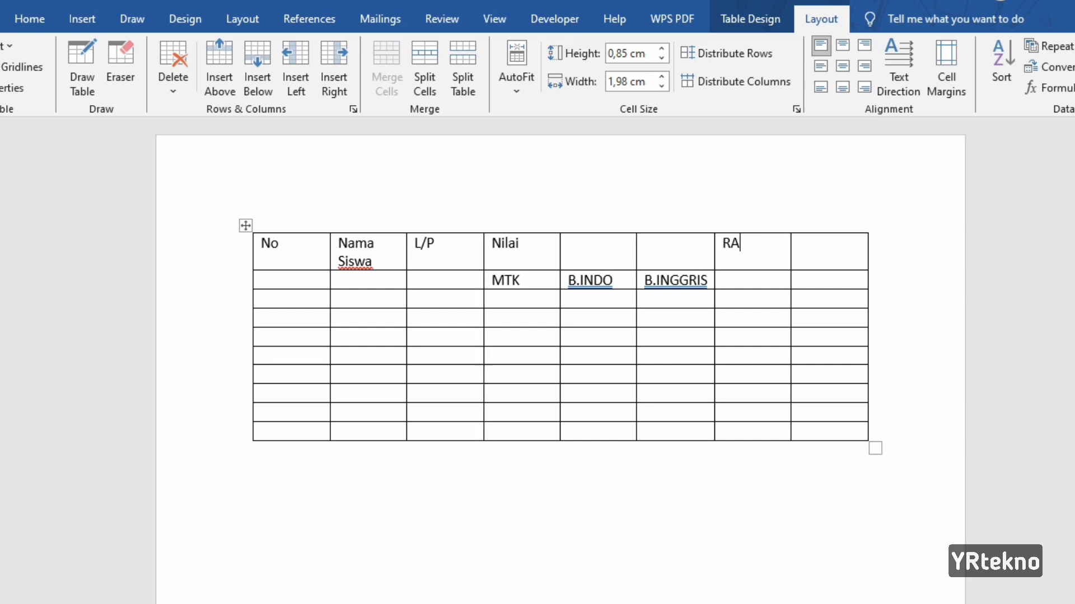
pyautogui.press('BackSpace')
pyautogui.write('ata')
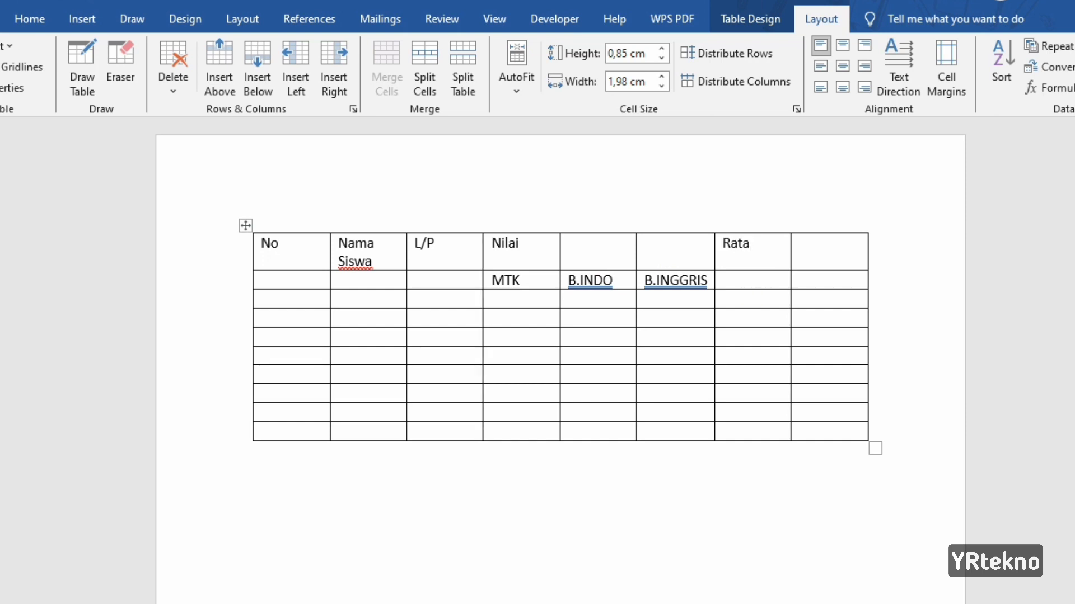
pyautogui.write('-Rata')
pyautogui.click(825, 254)
pyautogui.write('Sta')
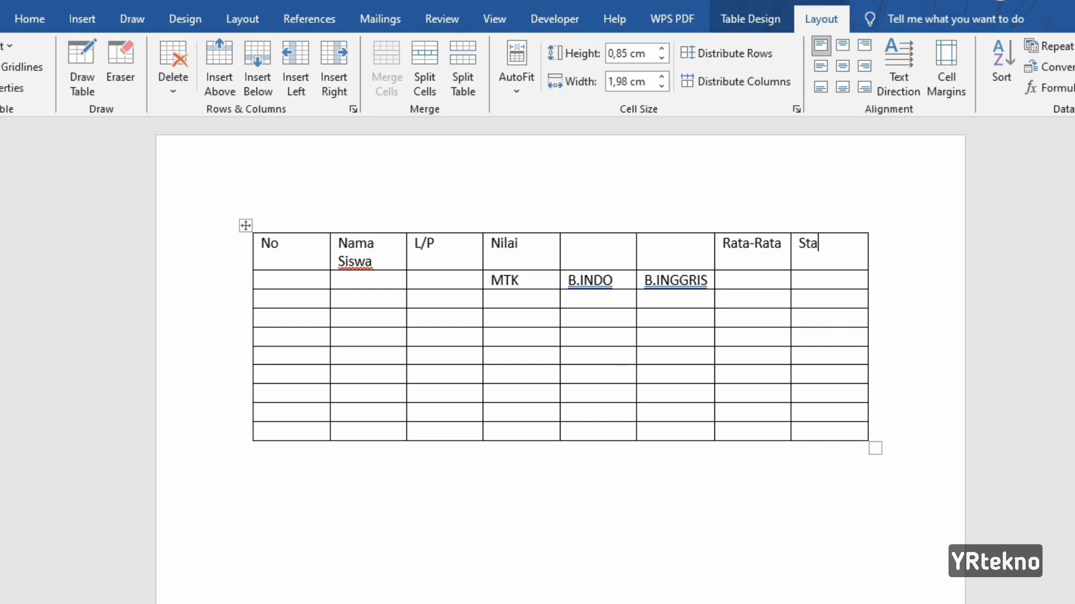
pyautogui.write('tus')
# Step: Narrow the No, L/P, MTK and B.INDO columns to fit their headers, widen Nama Siswa, and reduce the table's overall width
pyautogui.moveTo(330, 247); pyautogui.dragTo(284, 254)
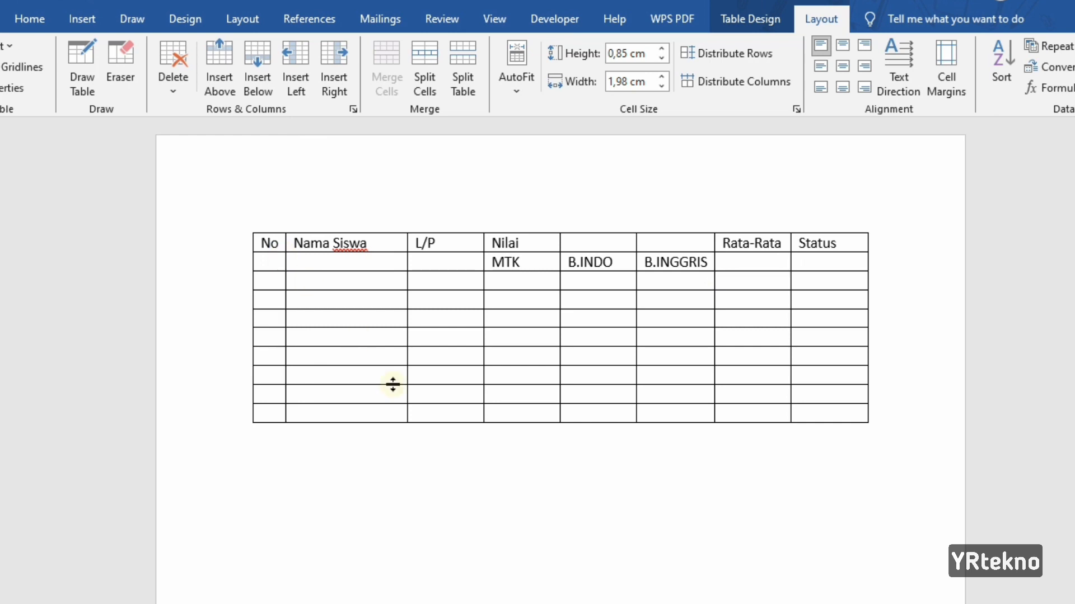
pyautogui.click(457, 487)
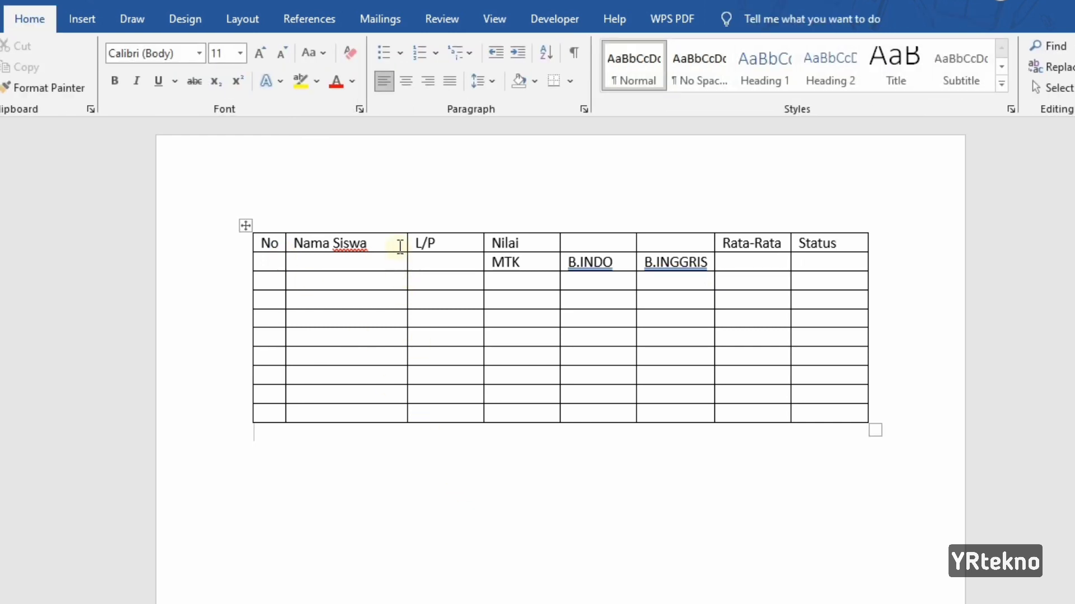
pyautogui.moveTo(407, 242)
pyautogui.mouseDown()
pyautogui.moveTo(379, 243)
pyautogui.moveTo(398, 242)
pyautogui.mouseUp()
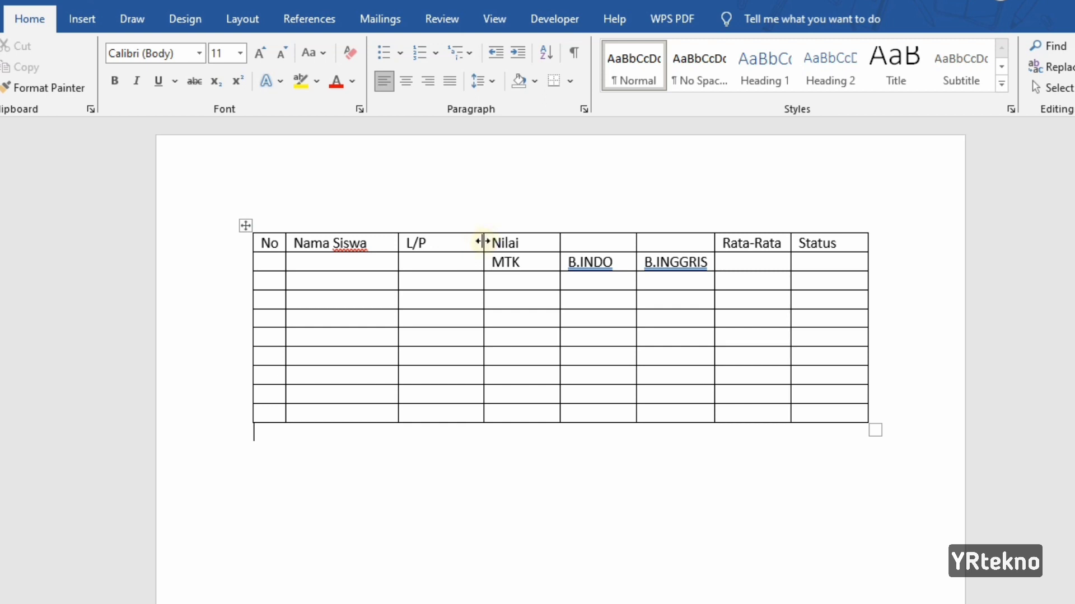
pyautogui.moveTo(482, 242); pyautogui.dragTo(436, 247)
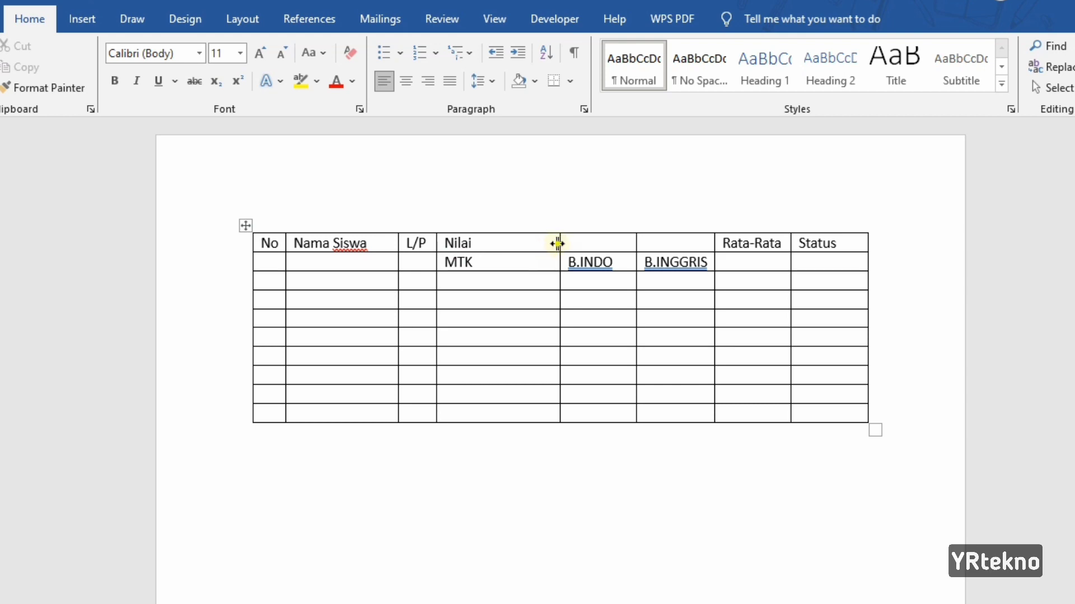
pyautogui.moveTo(558, 243); pyautogui.dragTo(484, 244)
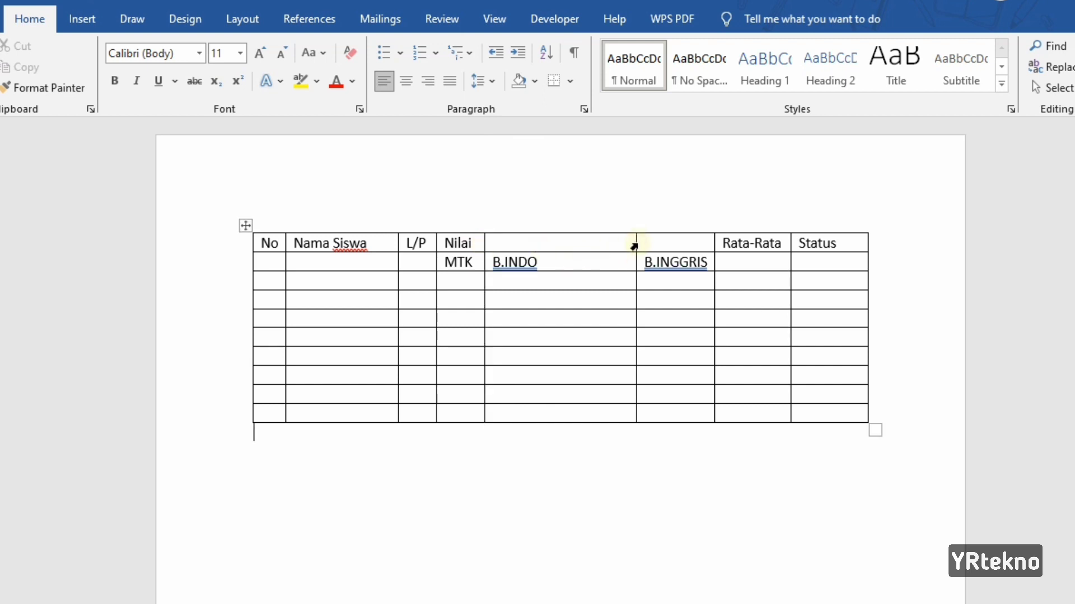
pyautogui.moveTo(636, 243); pyautogui.dragTo(543, 244)
pyautogui.moveTo(868, 244); pyautogui.dragTo(776, 249)
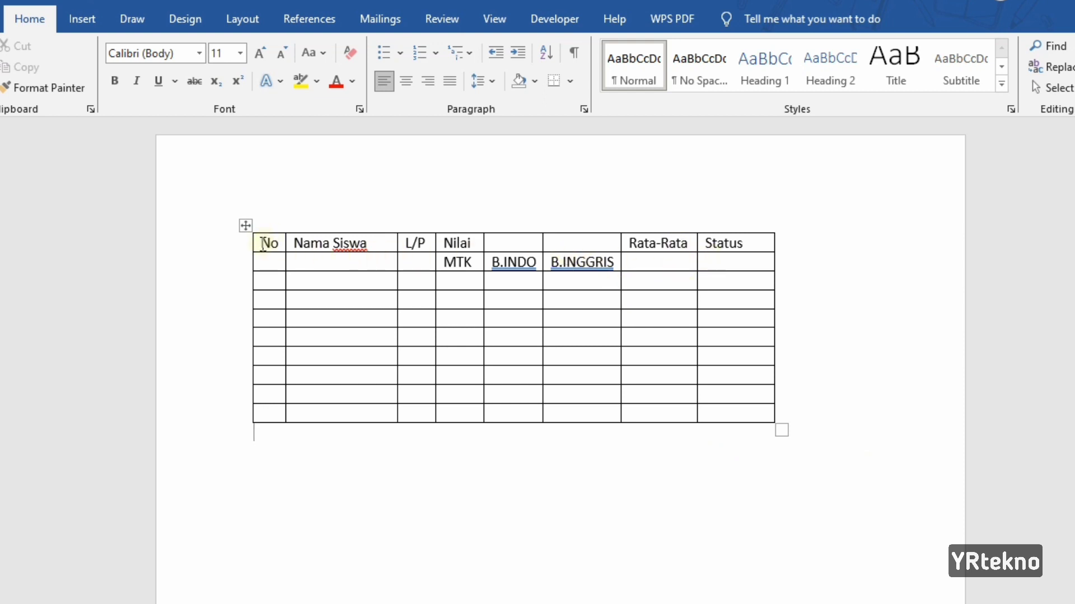
# Step: Center the content of all table cells horizontally and vertically
pyautogui.moveTo(257, 244)
pyautogui.mouseDown()
pyautogui.moveTo(293, 242)
pyautogui.moveTo(571, 377)
pyautogui.moveTo(740, 416)
pyautogui.moveTo(727, 408)
pyautogui.mouseUp()
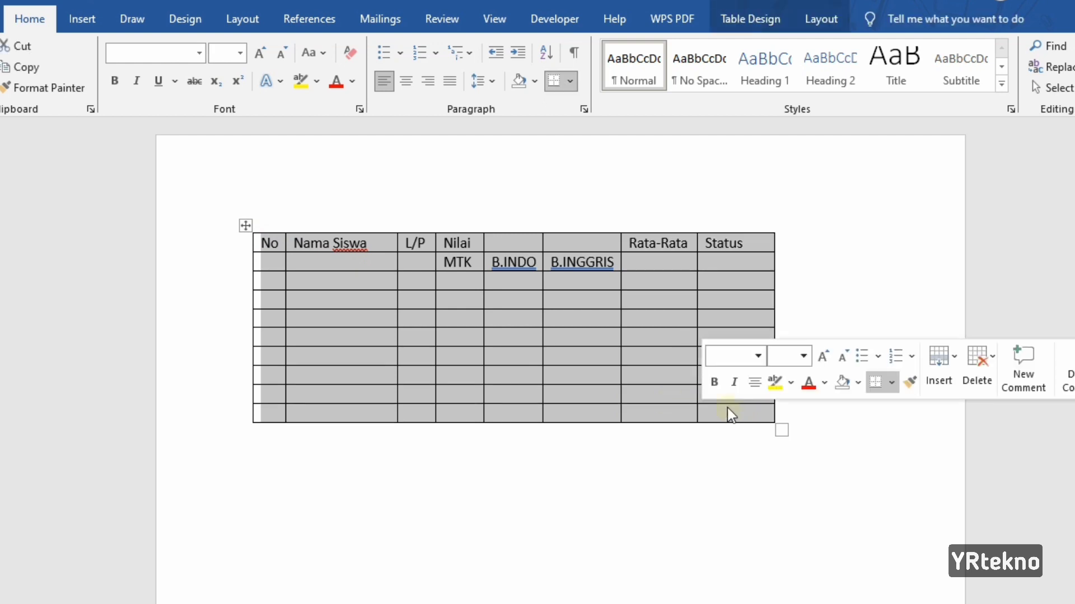
pyautogui.click(818, 22)
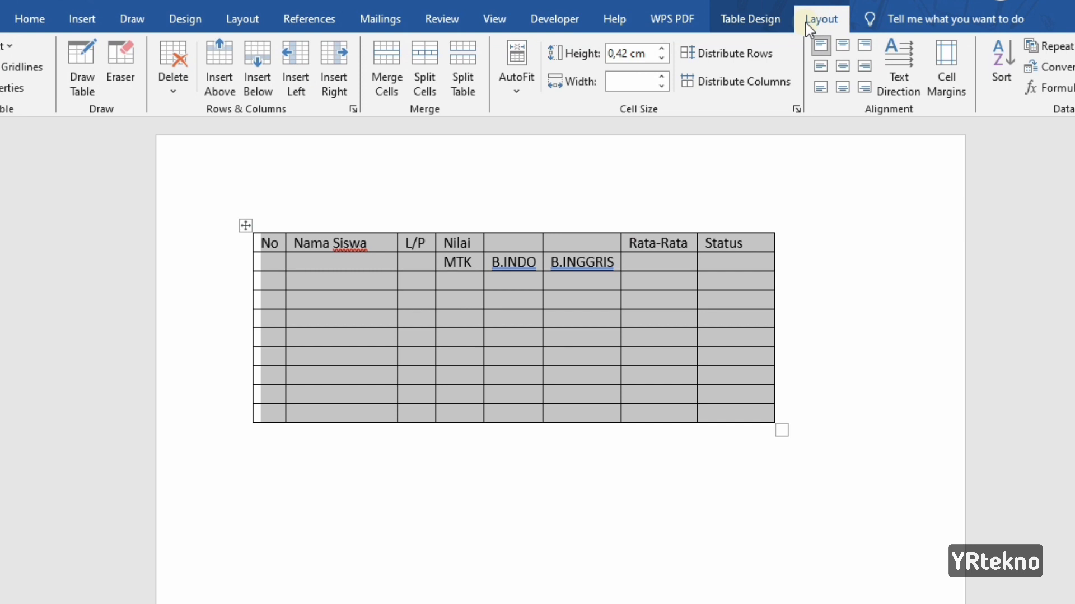
pyautogui.click(841, 68)
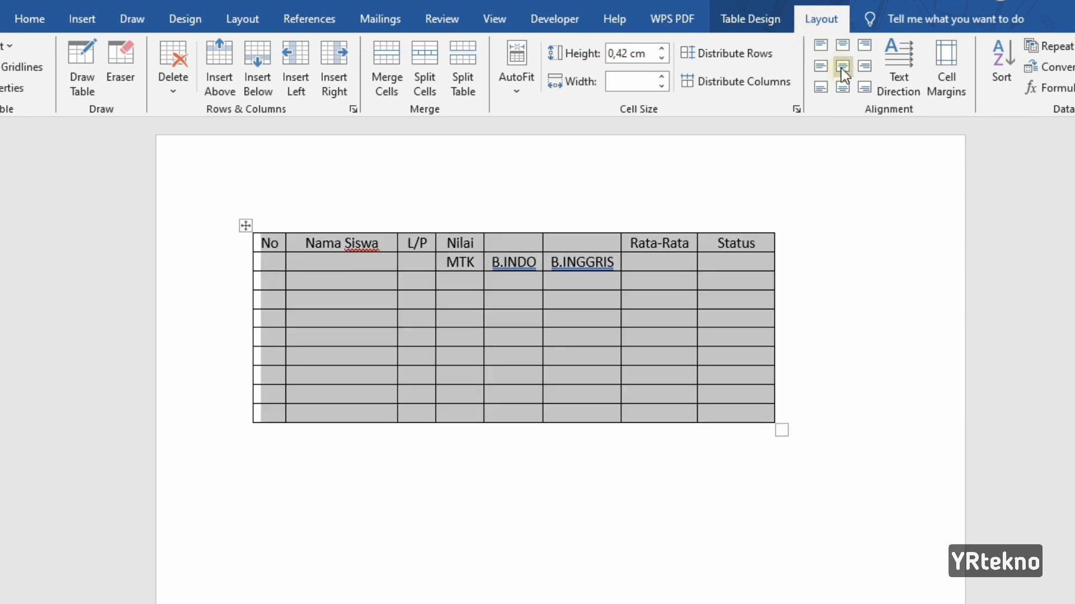
pyautogui.click(822, 289)
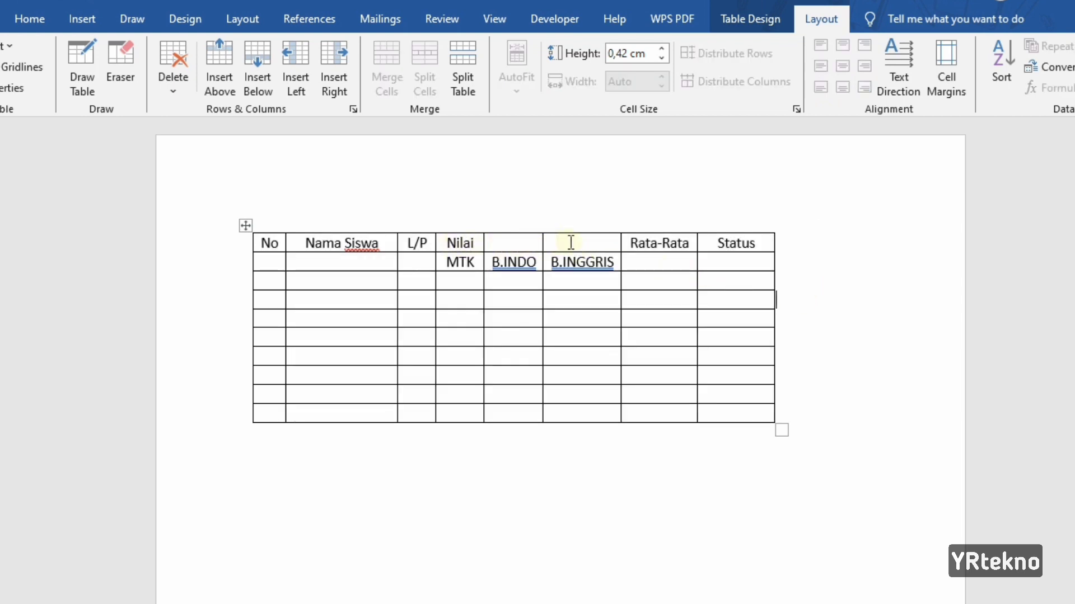
# Step: Merge the Nilai header across the three subject columns, and merge the No header with the empty cell beneath it
pyautogui.moveTo(448, 242); pyautogui.dragTo(581, 243)
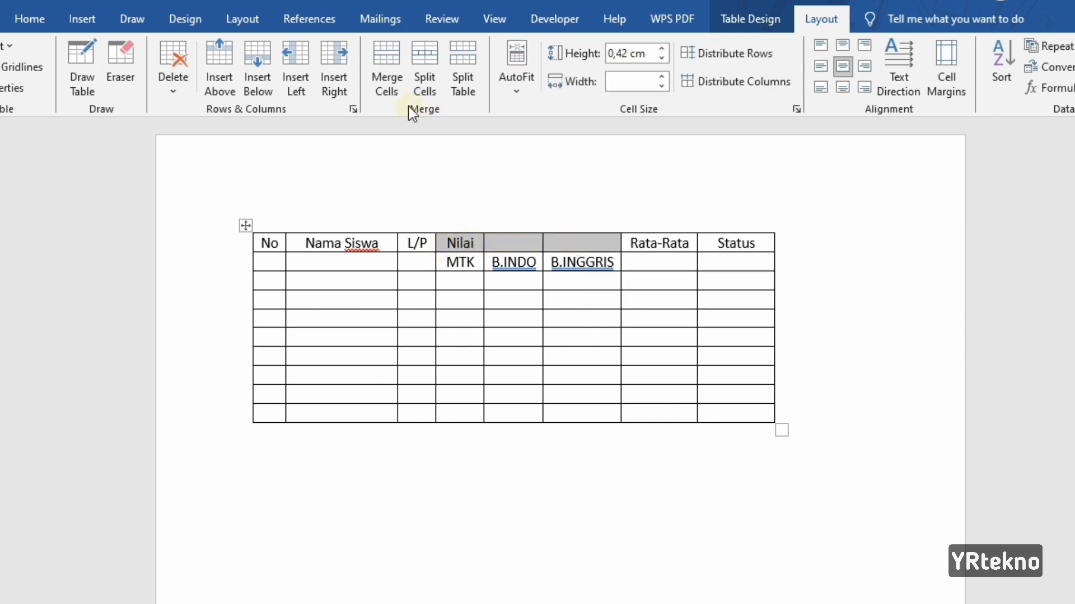
pyautogui.click(385, 89)
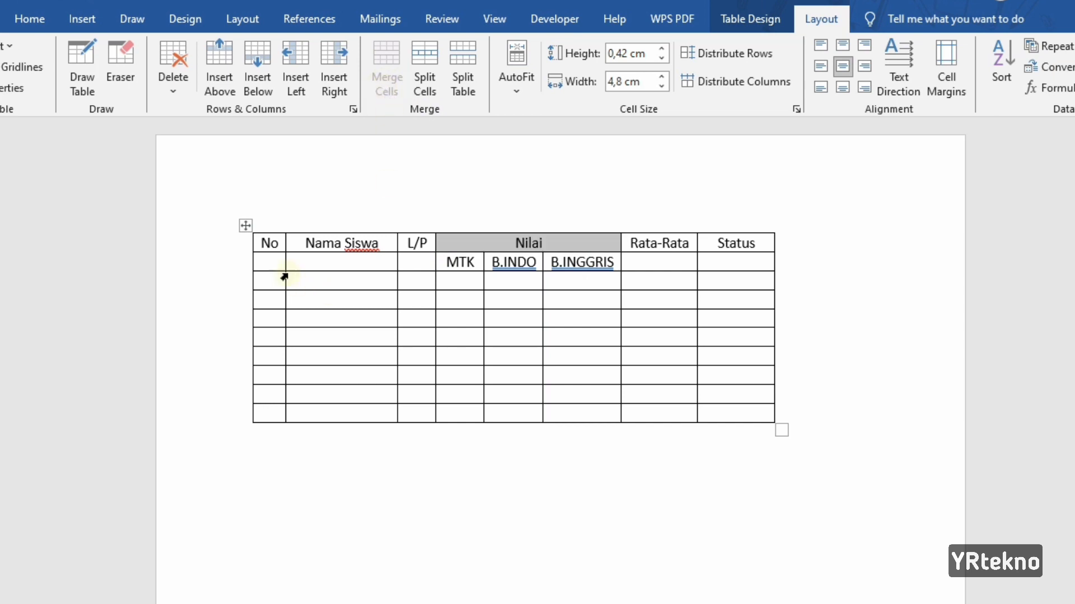
pyautogui.moveTo(265, 242)
pyautogui.mouseDown()
pyautogui.moveTo(278, 257)
pyautogui.moveTo(270, 262)
pyautogui.mouseUp()
pyautogui.click(391, 89)
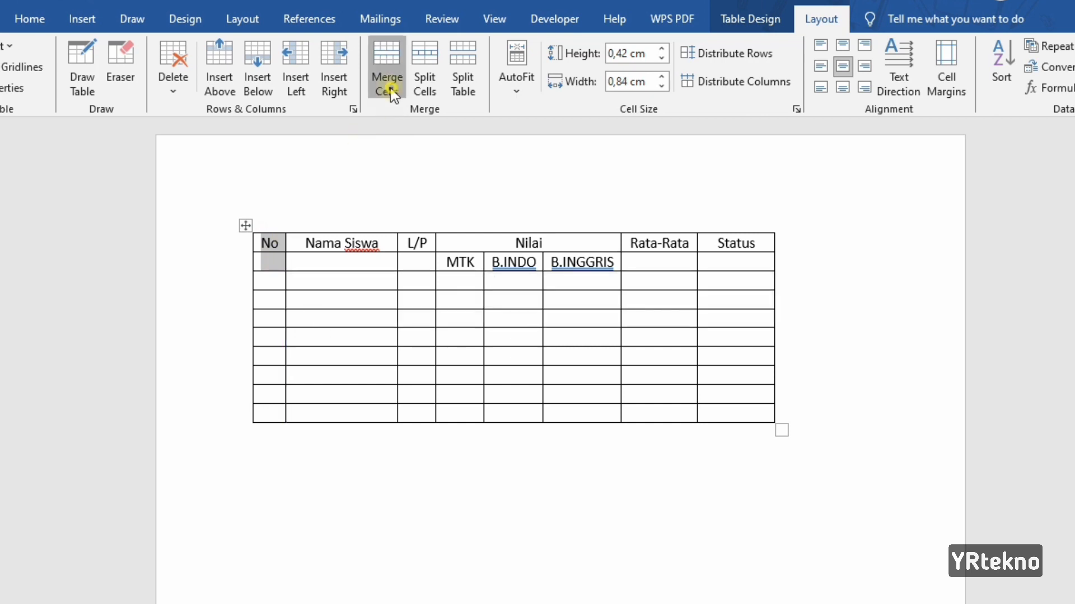
# Step: Merge the Nama Siswa and L/P headers each with the empty cell beneath them
pyautogui.click(315, 247)
pyautogui.moveTo(335, 258); pyautogui.dragTo(339, 242)
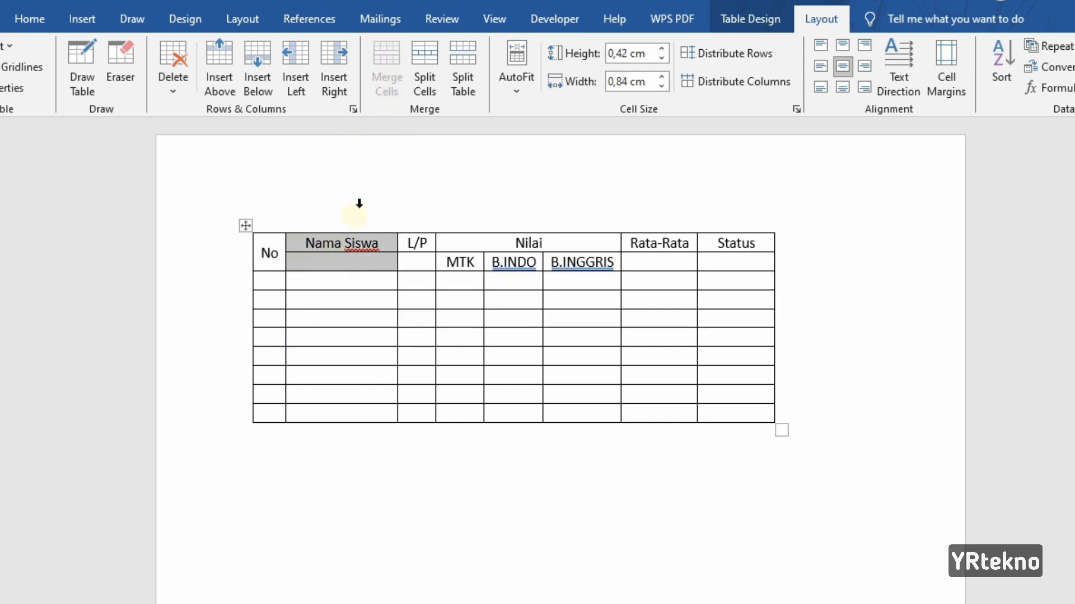
pyautogui.click(386, 84)
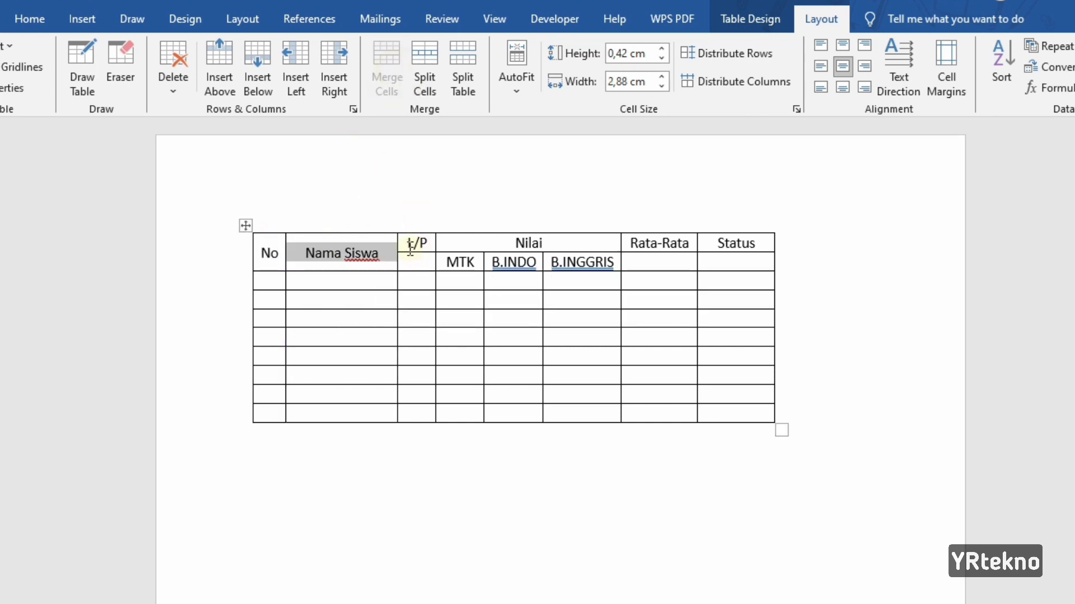
pyautogui.moveTo(421, 246); pyautogui.dragTo(420, 267)
pyautogui.click(386, 84)
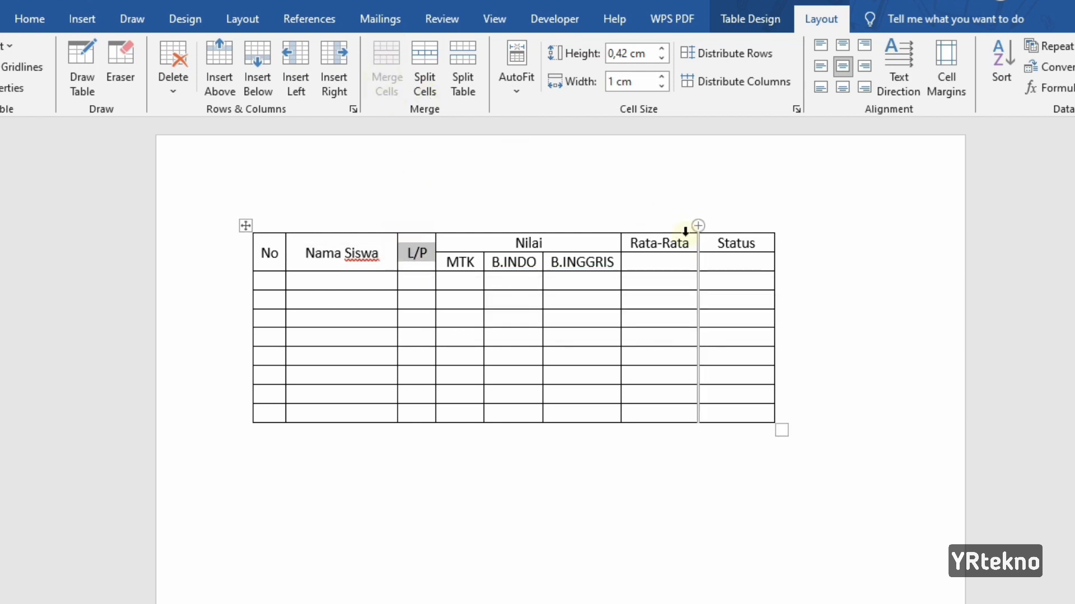
# Step: Merge the Rata-Rata and Status headers each with the empty cell beneath them
pyautogui.moveTo(642, 240); pyautogui.dragTo(654, 259)
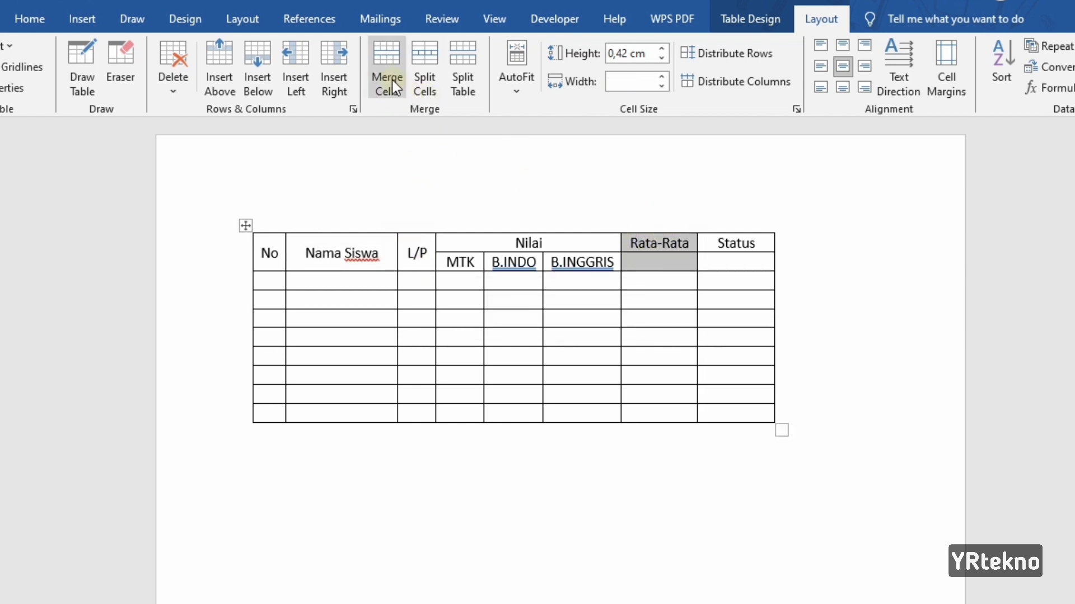
pyautogui.click(386, 84)
pyautogui.moveTo(721, 244); pyautogui.dragTo(734, 259)
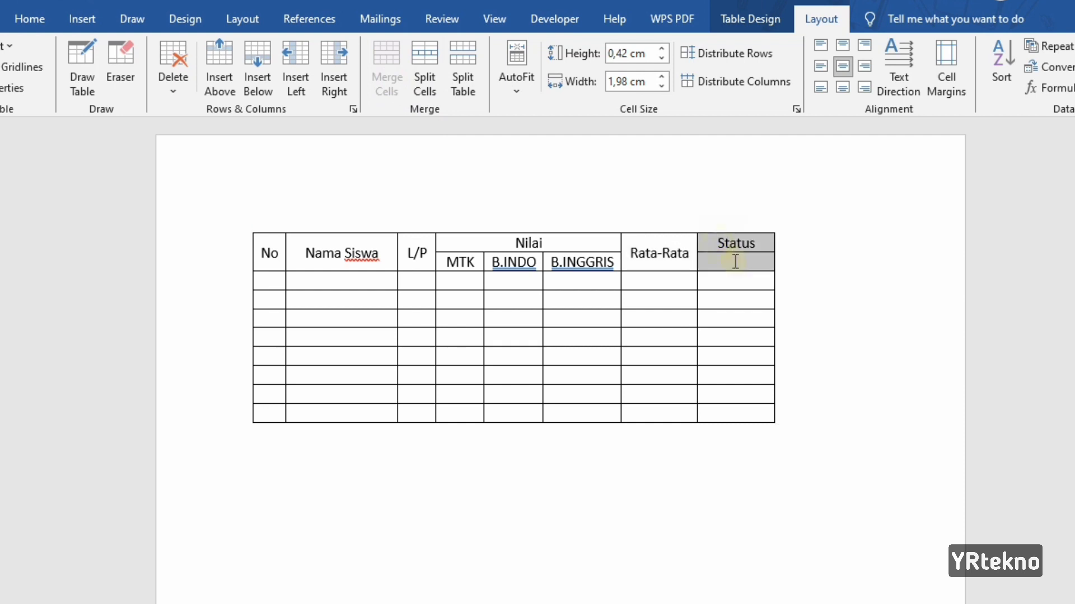
pyautogui.click(384, 85)
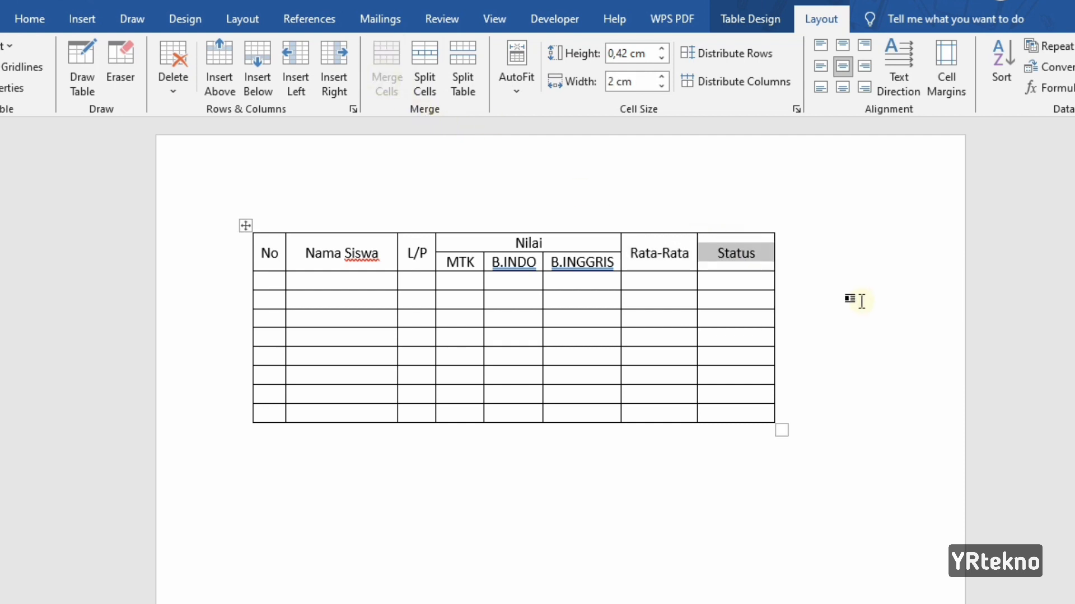
pyautogui.click(861, 308)
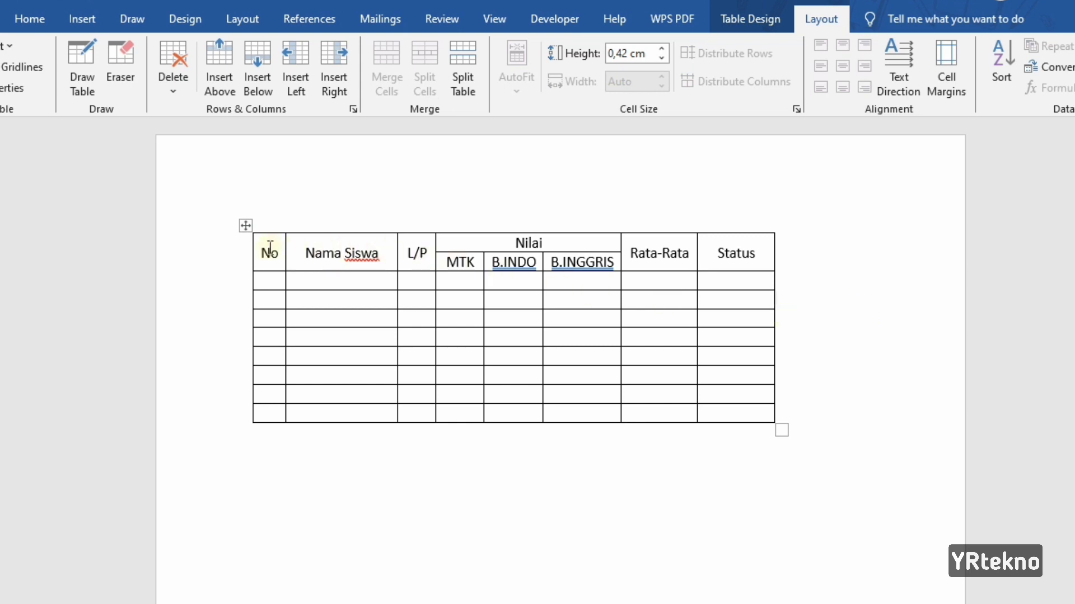
# Step: Bold the table's header texts, including the MTK, B.INDO and B.INGGRIS subheaders
pyautogui.moveTo(264, 246); pyautogui.dragTo(738, 268)
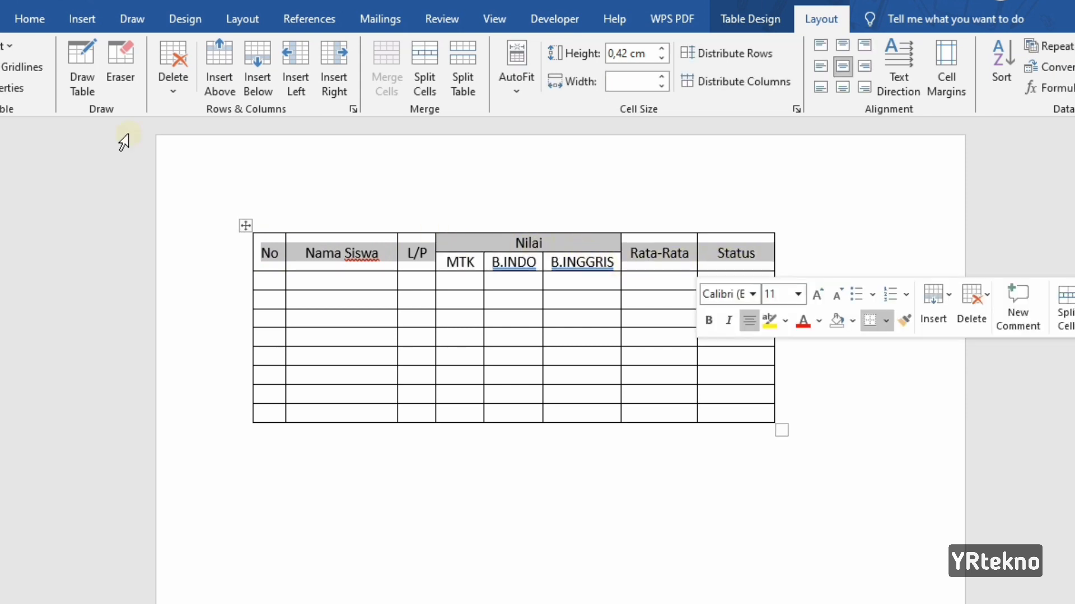
pyautogui.click(29, 19)
pyautogui.click(114, 84)
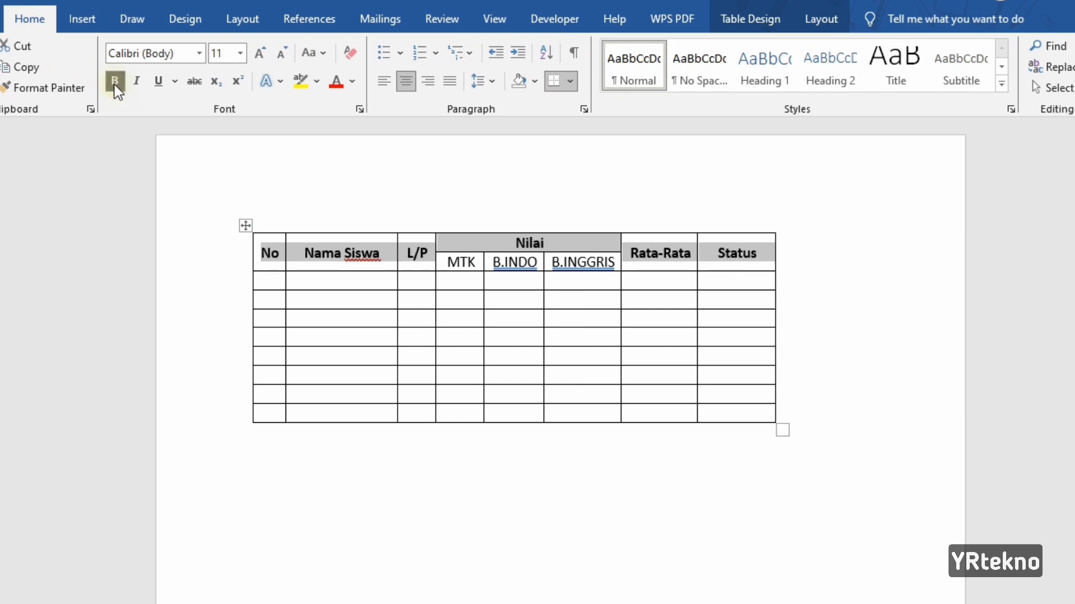
pyautogui.moveTo(446, 262); pyautogui.dragTo(592, 262)
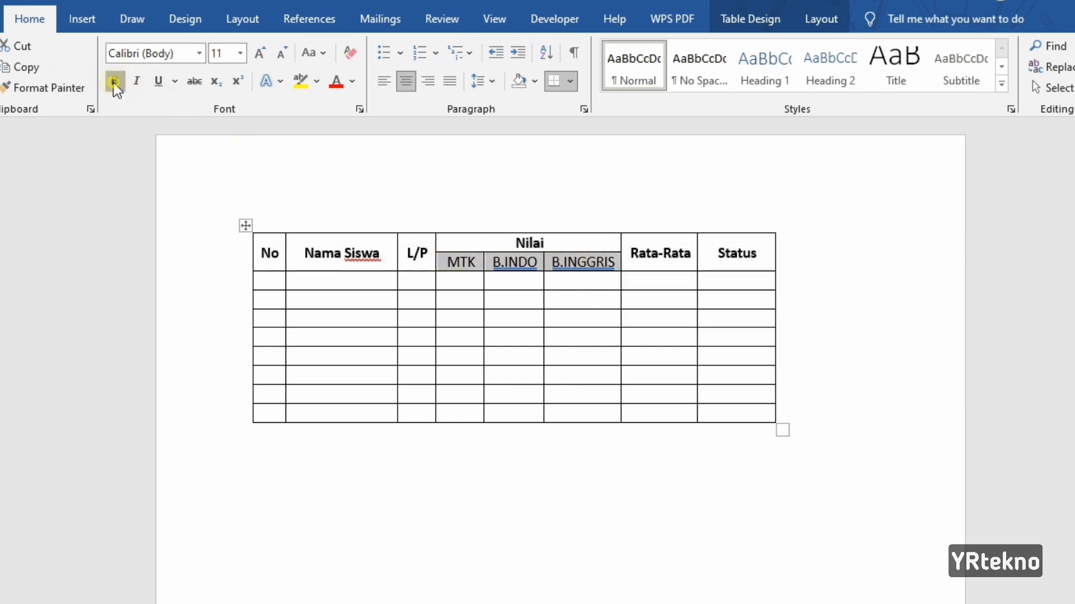
pyautogui.click(114, 82)
pyautogui.click(845, 321)
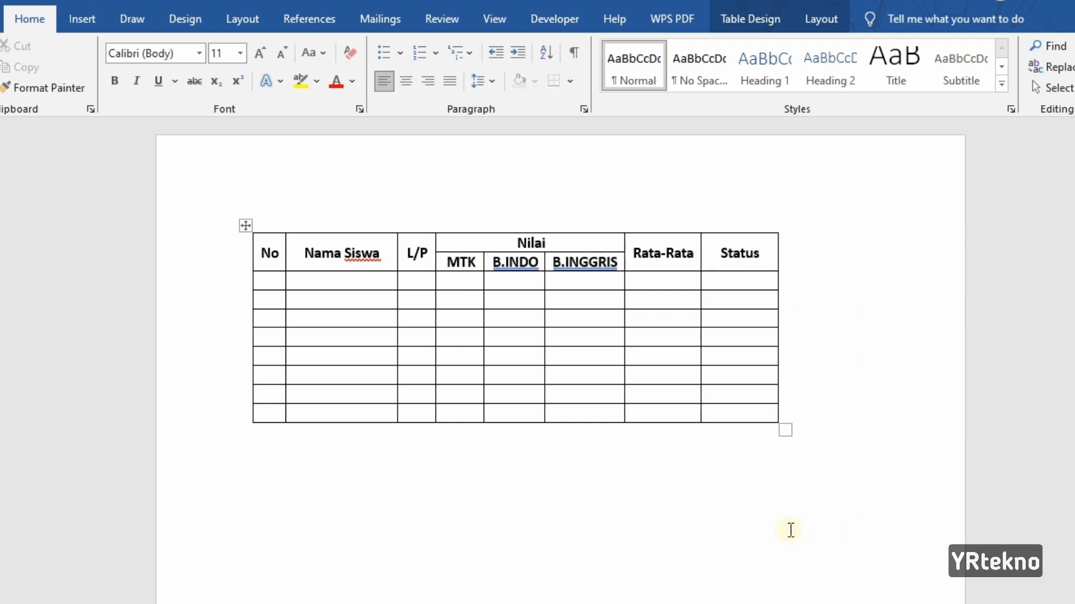
# Step: Apply automatic numbering to the eight empty cells under No and decrease the numbers' indent
pyautogui.click(271, 281)
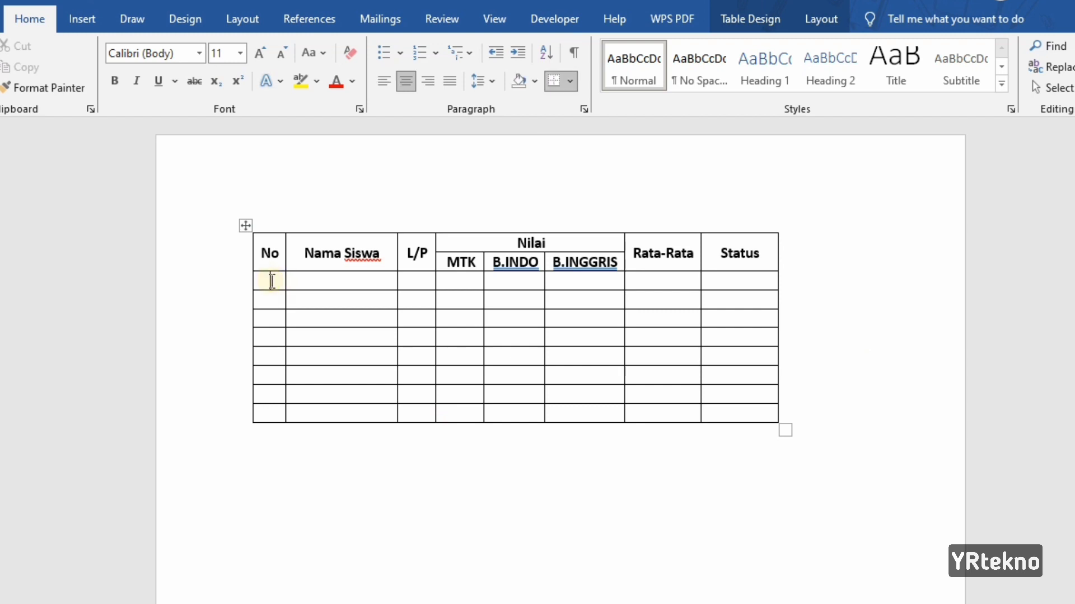
pyautogui.click(435, 490)
pyautogui.moveTo(266, 282); pyautogui.dragTo(284, 414)
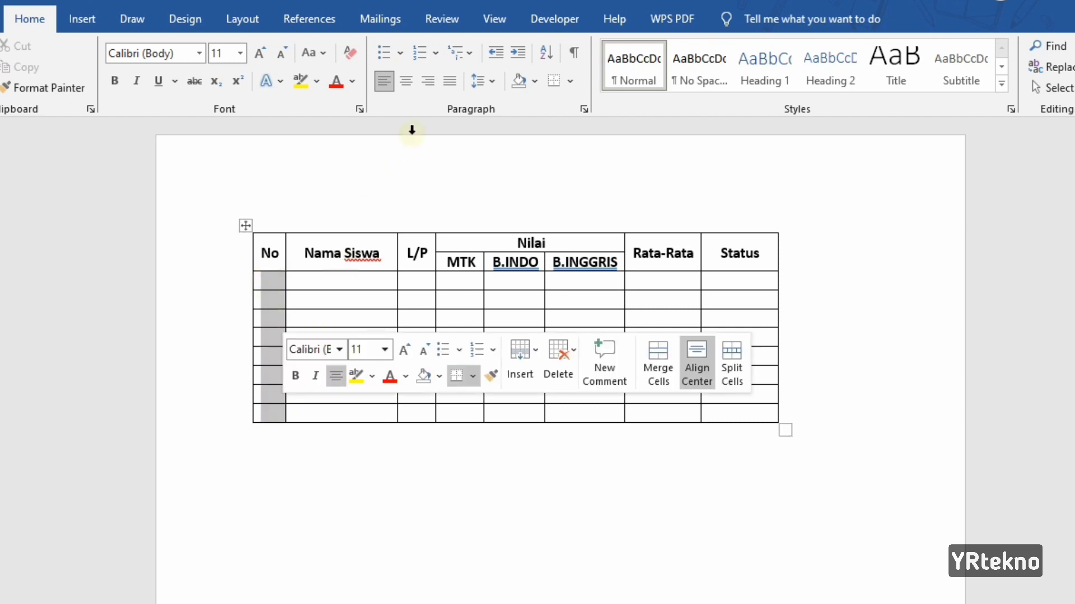
pyautogui.click(417, 54)
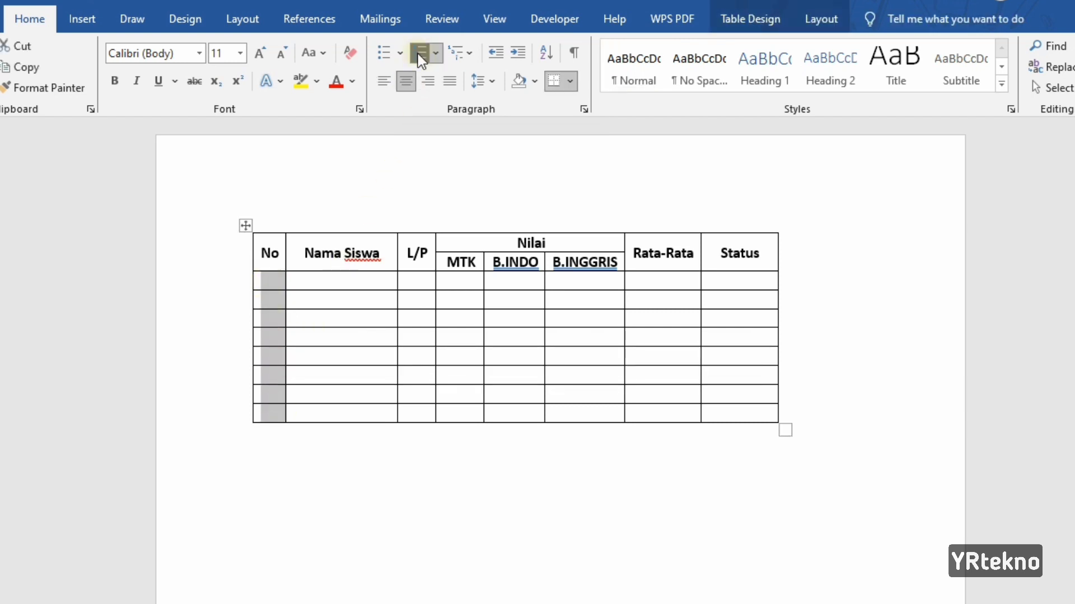
pyautogui.click(496, 53)
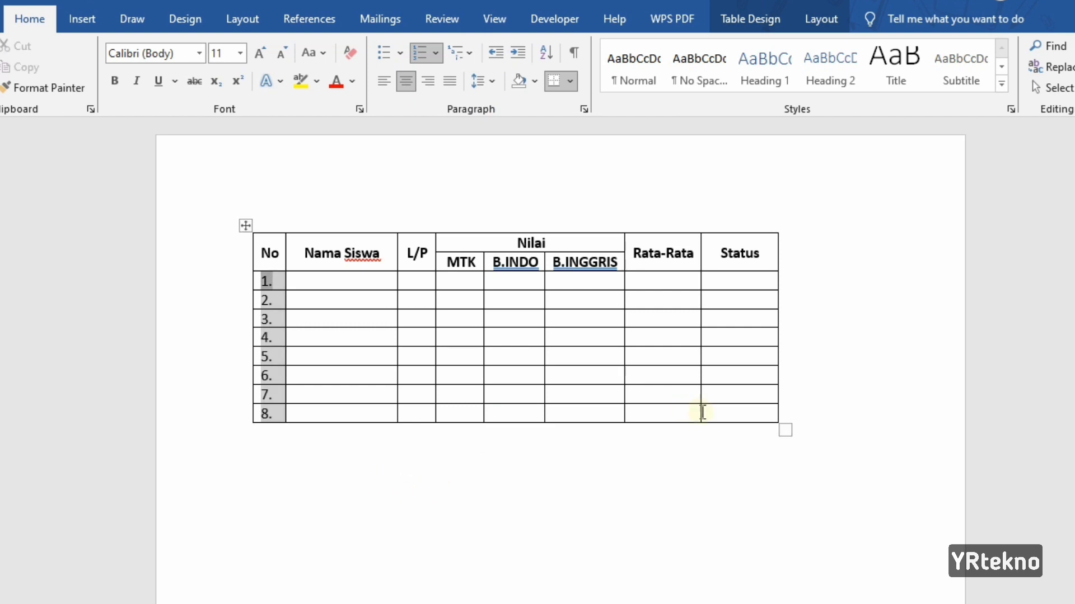
# Step: Insert eight more rows above the eight numbered rows of the table
pyautogui.moveTo(746, 416); pyautogui.dragTo(264, 284)
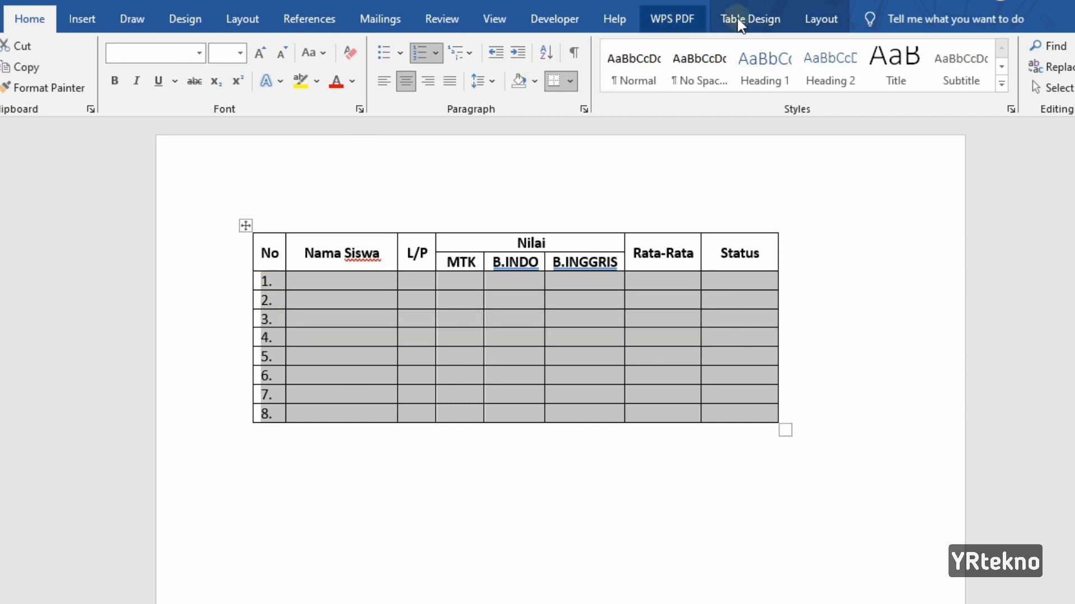
pyautogui.click(818, 17)
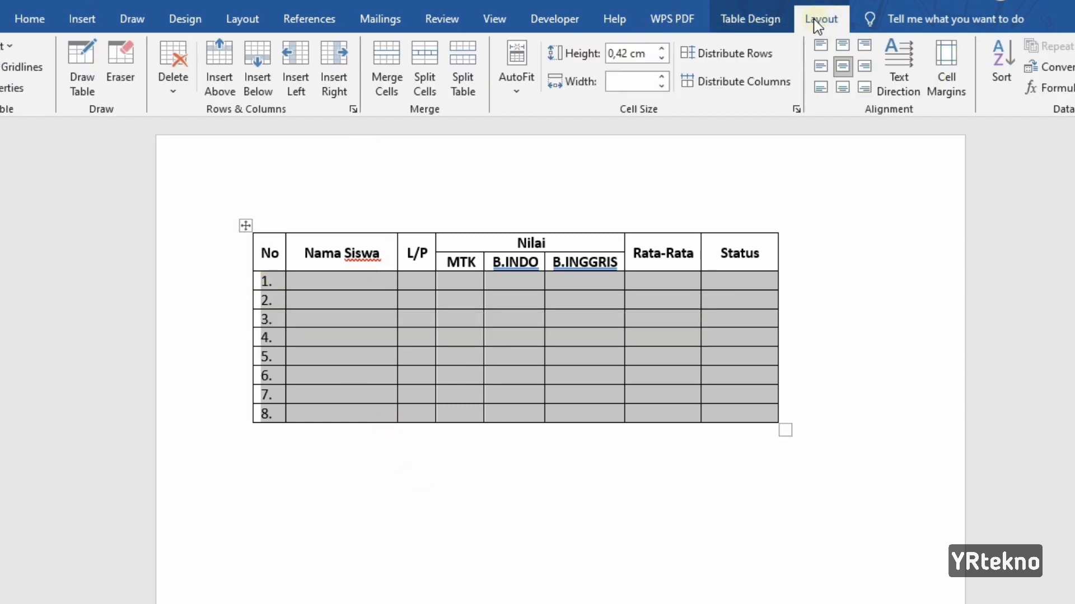
pyautogui.click(228, 89)
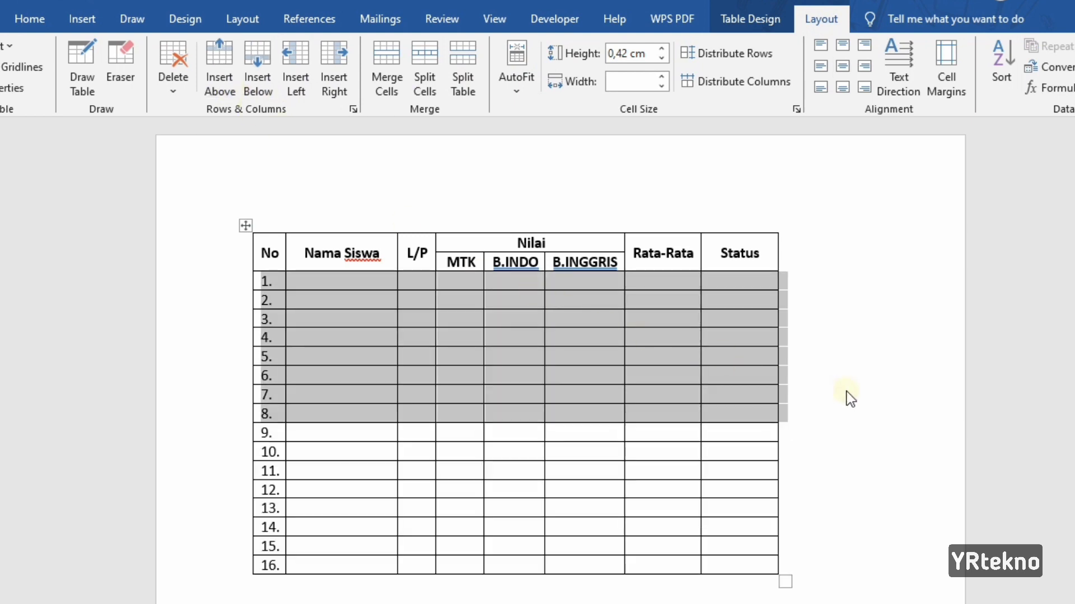
pyautogui.scroll(-2, 834, 400)
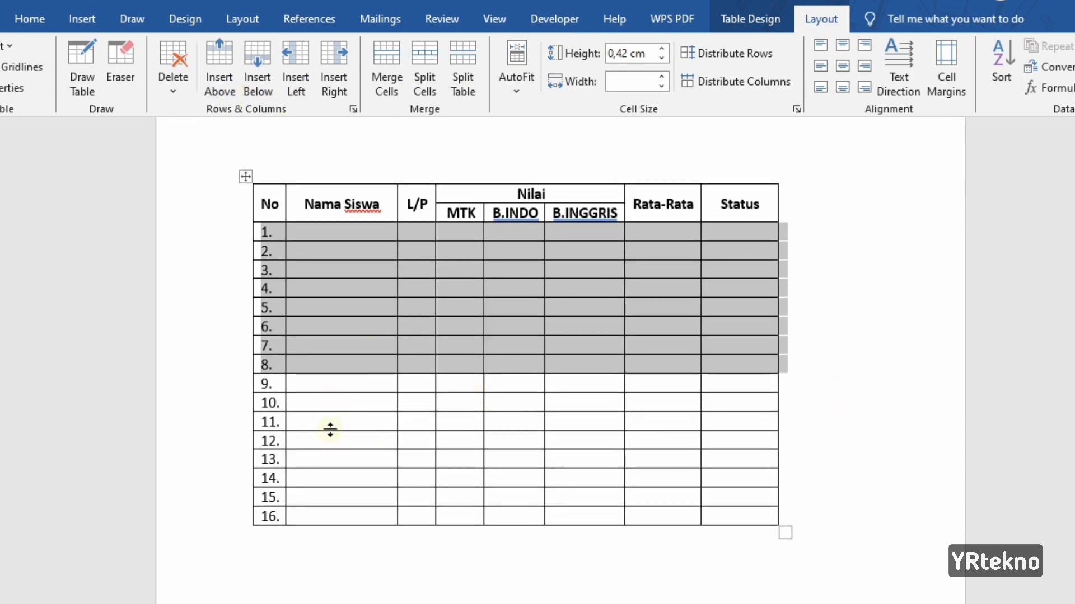
pyautogui.click(825, 376)
pyautogui.scroll(2, 815, 372)
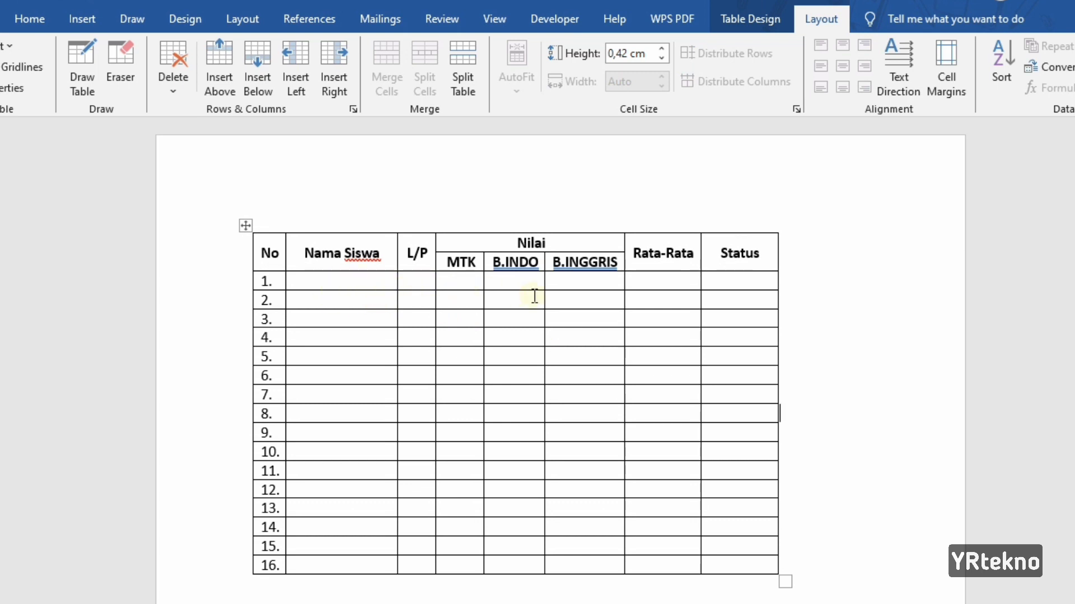
pyautogui.scroll(-1, 850, 339)
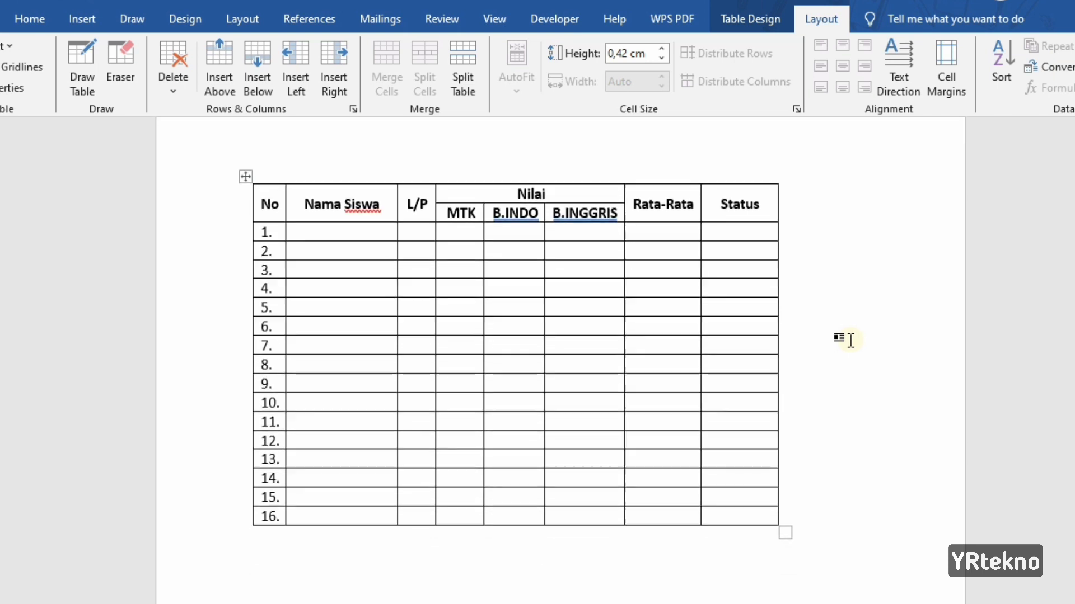
pyautogui.scroll(1, 850, 339)
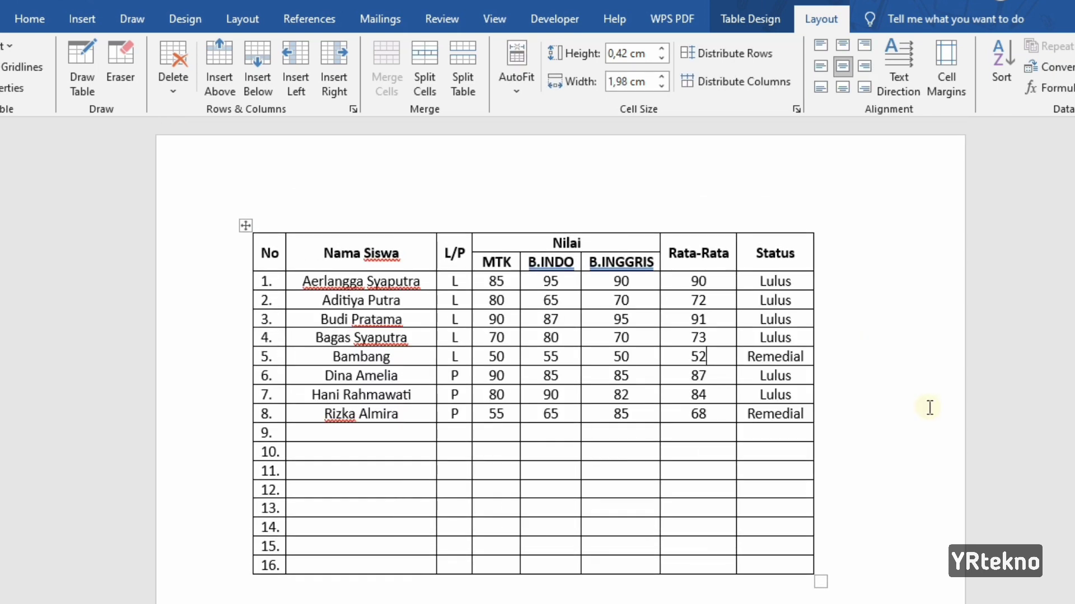
# Step: Delete the cells of the empty rows 9 to 16 using the Shift cells left option
pyautogui.moveTo(241, 442)
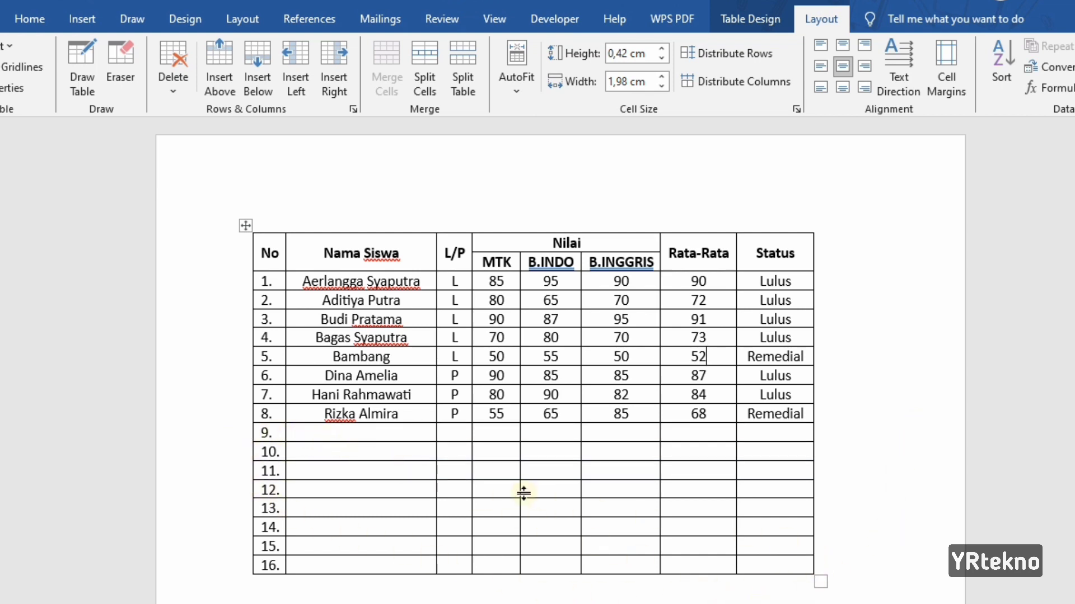
pyautogui.moveTo(755, 565); pyautogui.dragTo(239, 434)
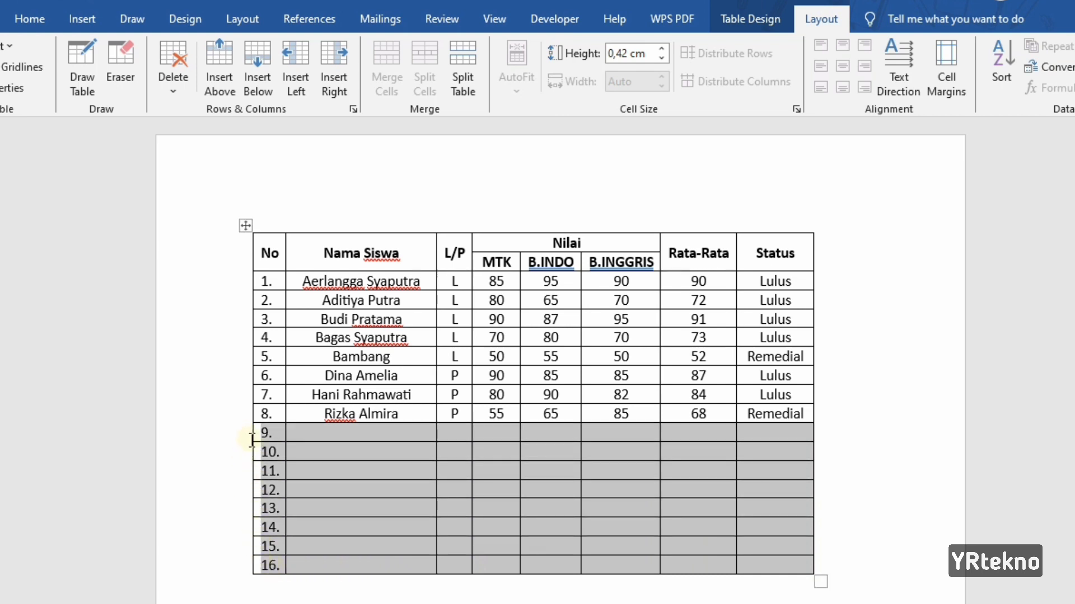
pyautogui.click(175, 79)
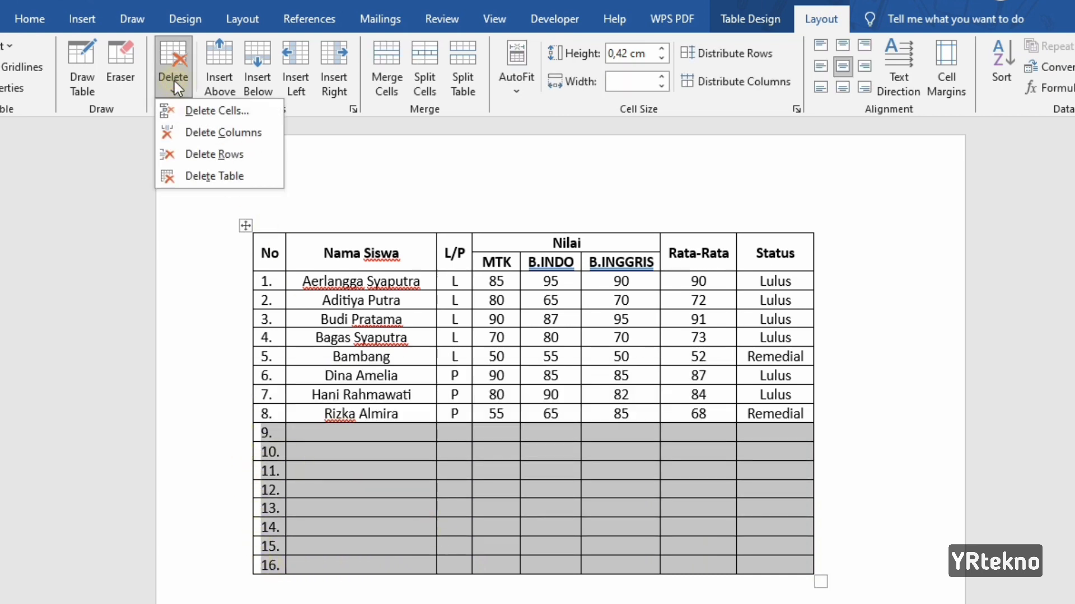
pyautogui.click(211, 112)
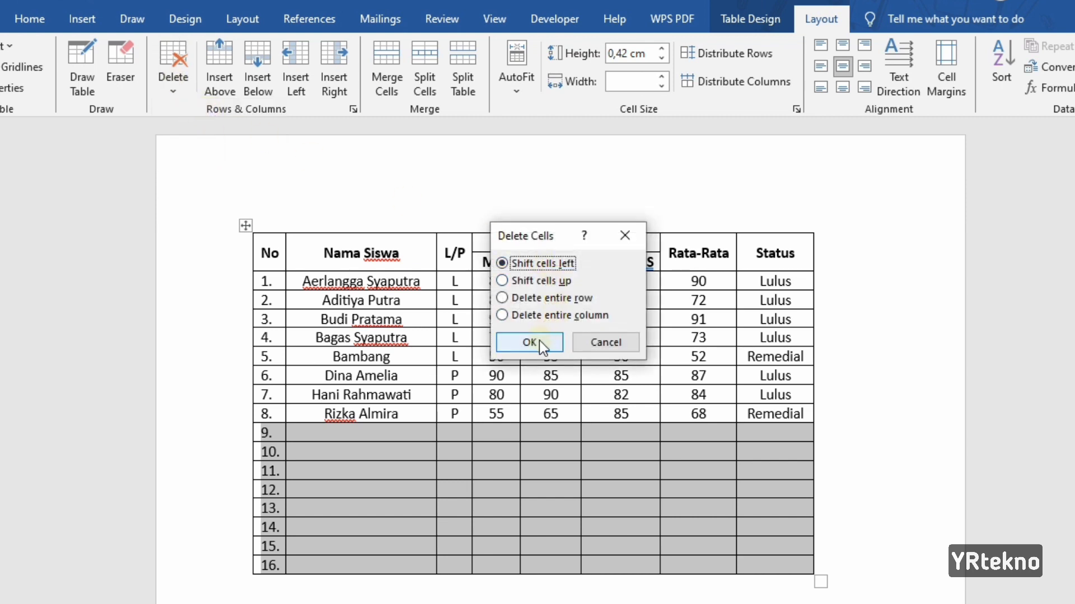
pyautogui.click(539, 340)
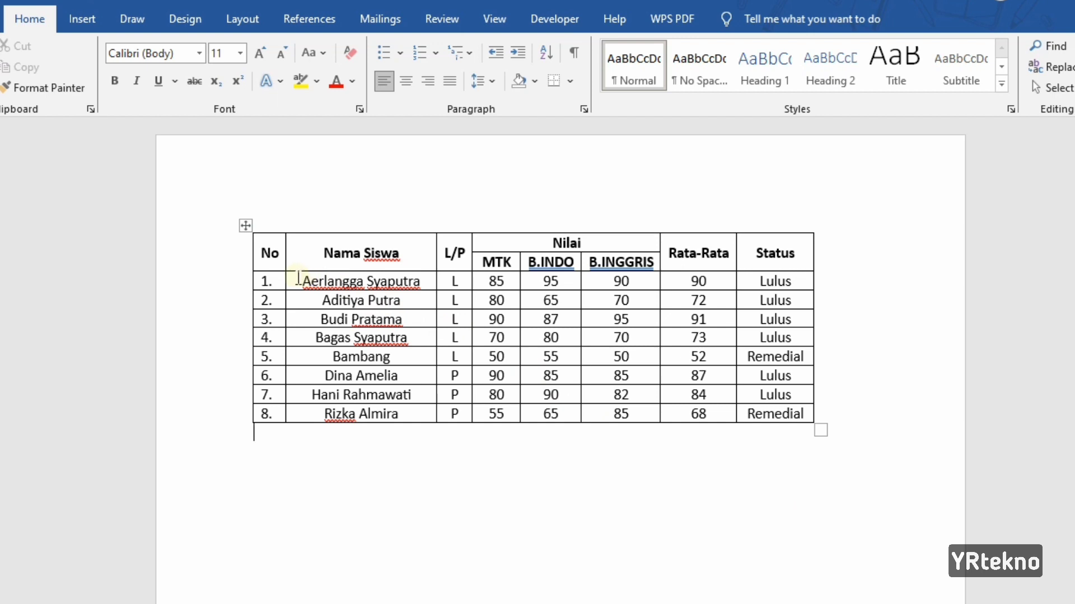
# Step: Align the student names under Nama Siswa to the left of their cells, keeping them vertically centered
pyautogui.moveTo(299, 278); pyautogui.dragTo(409, 405)
pyautogui.click(820, 18)
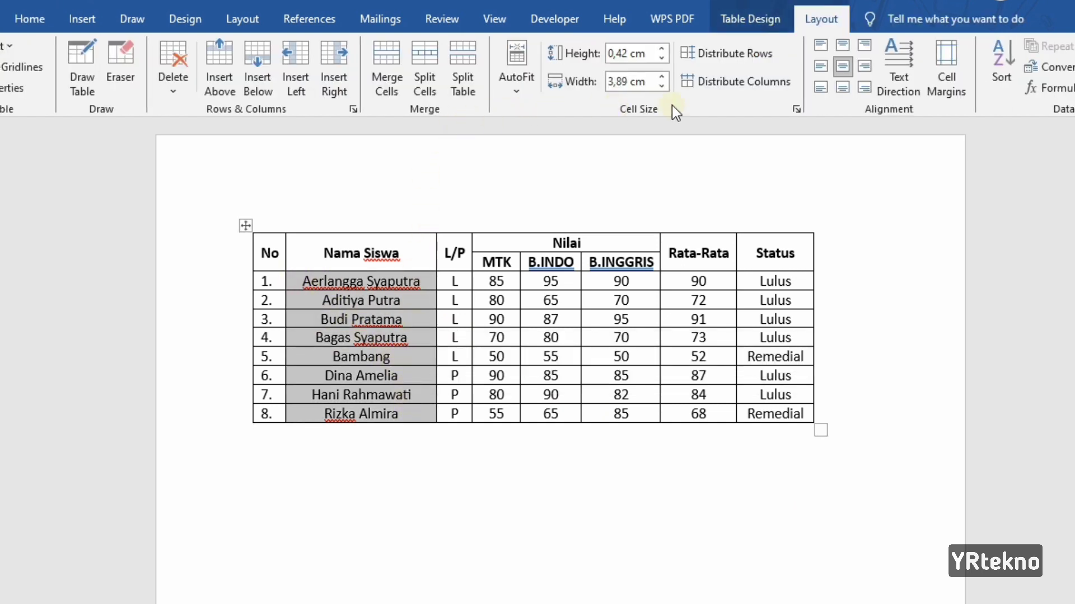
pyautogui.click(820, 66)
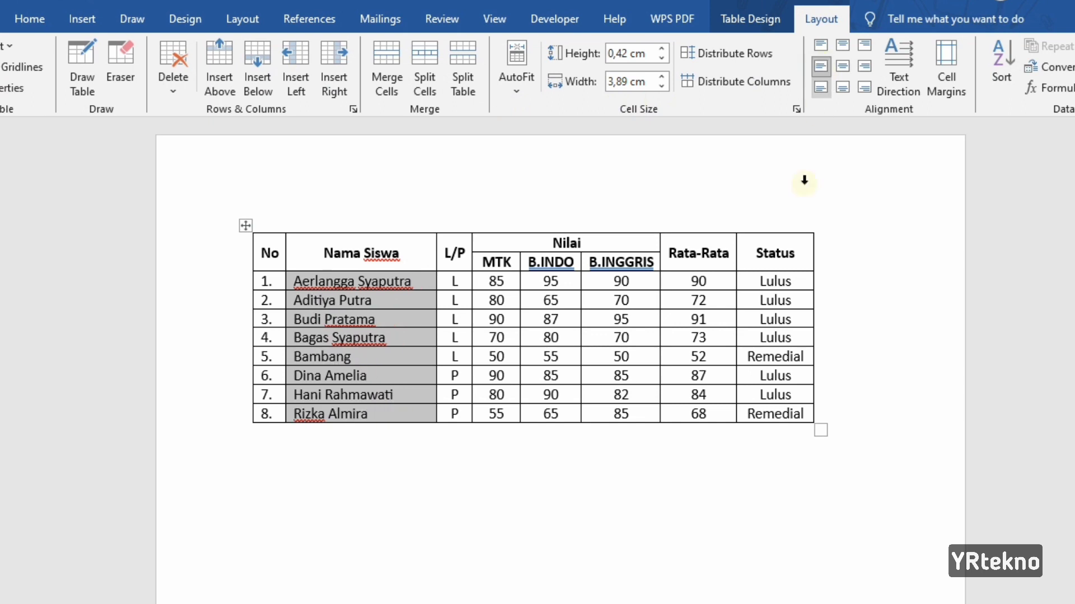
pyautogui.click(724, 500)
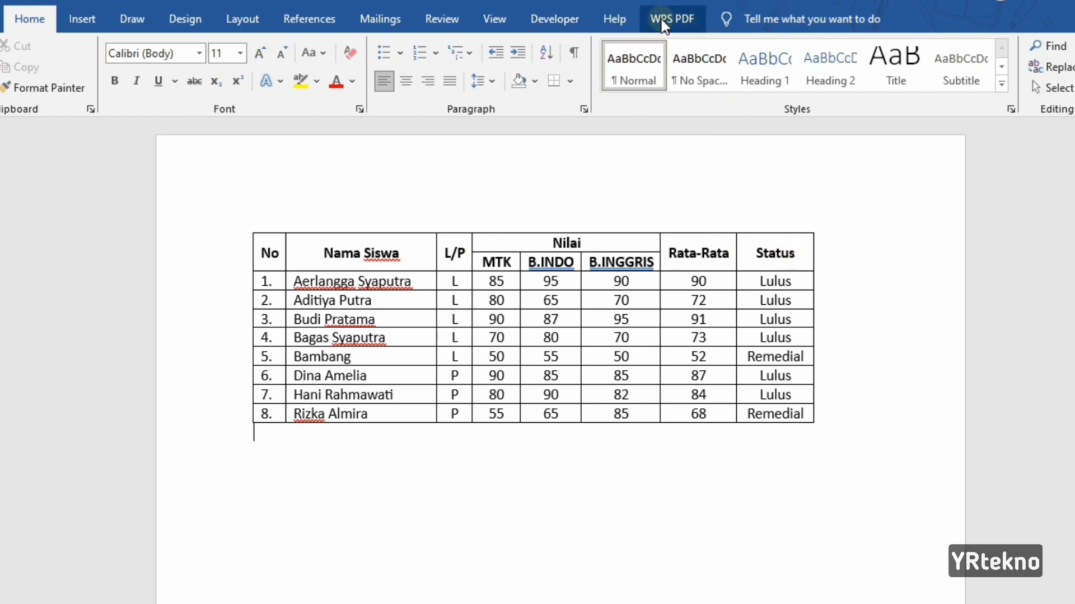
# Step: Paint a solid 1 ½ pt border around the outside of the two-line header block with the Border Painter
pyautogui.moveTo(801, 264); pyautogui.dragTo(275, 259)
pyautogui.click(820, 18)
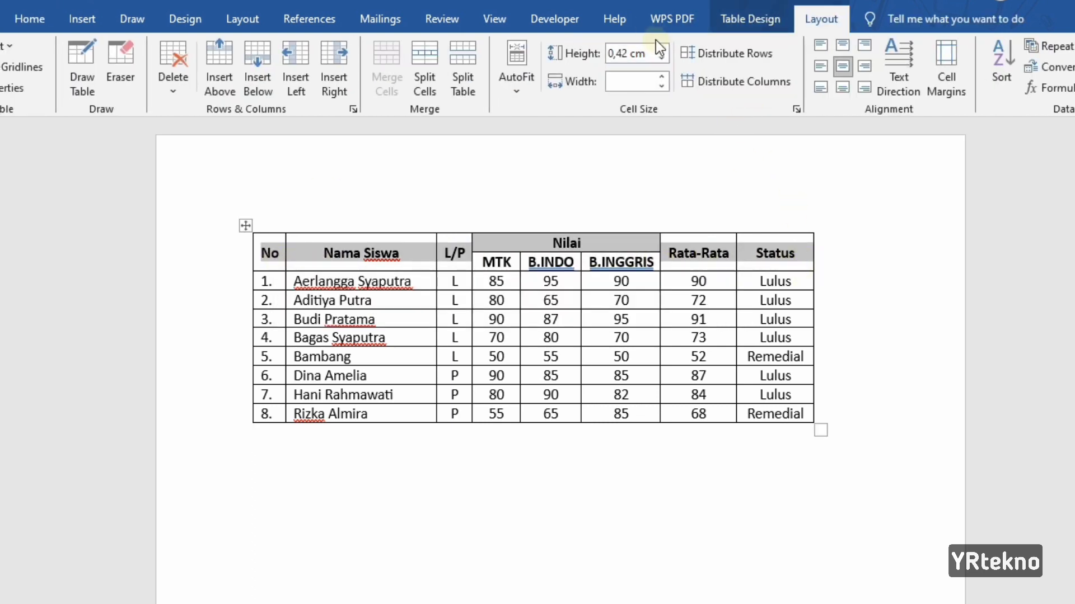
pyautogui.click(759, 25)
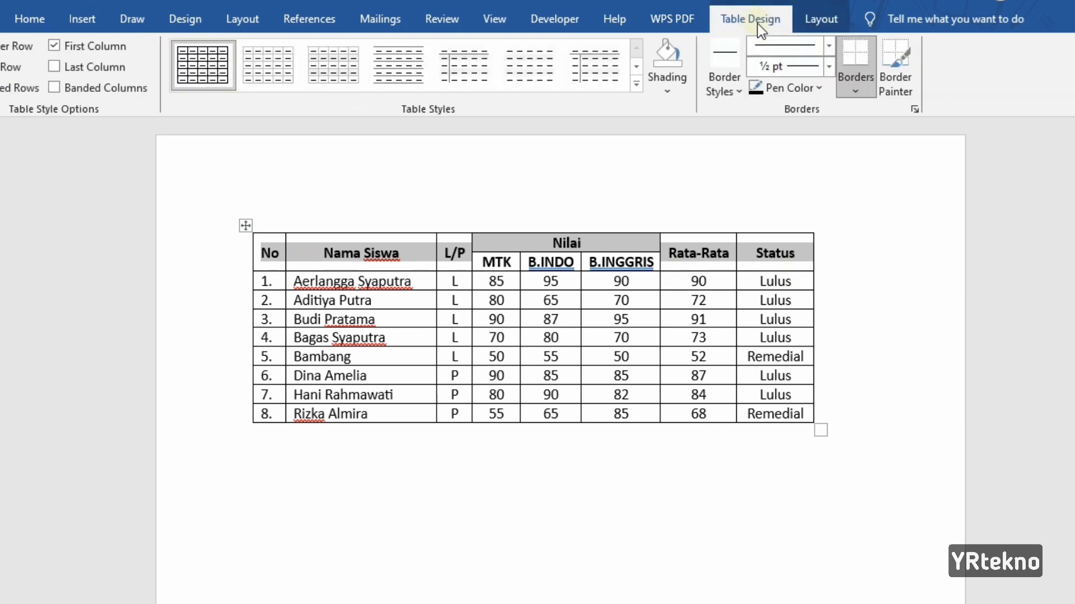
pyautogui.click(828, 48)
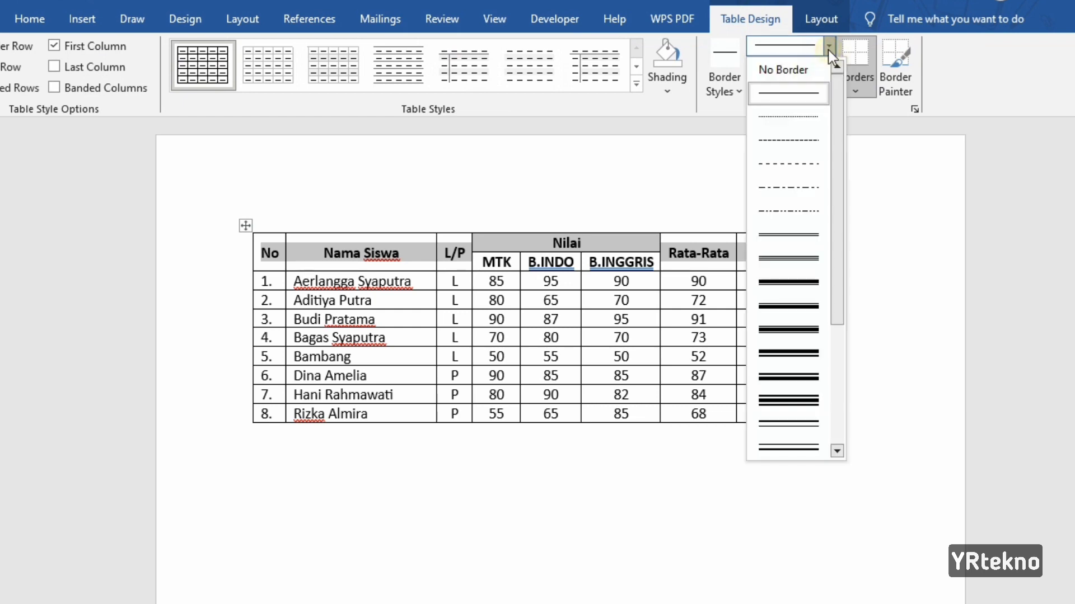
pyautogui.click(828, 49)
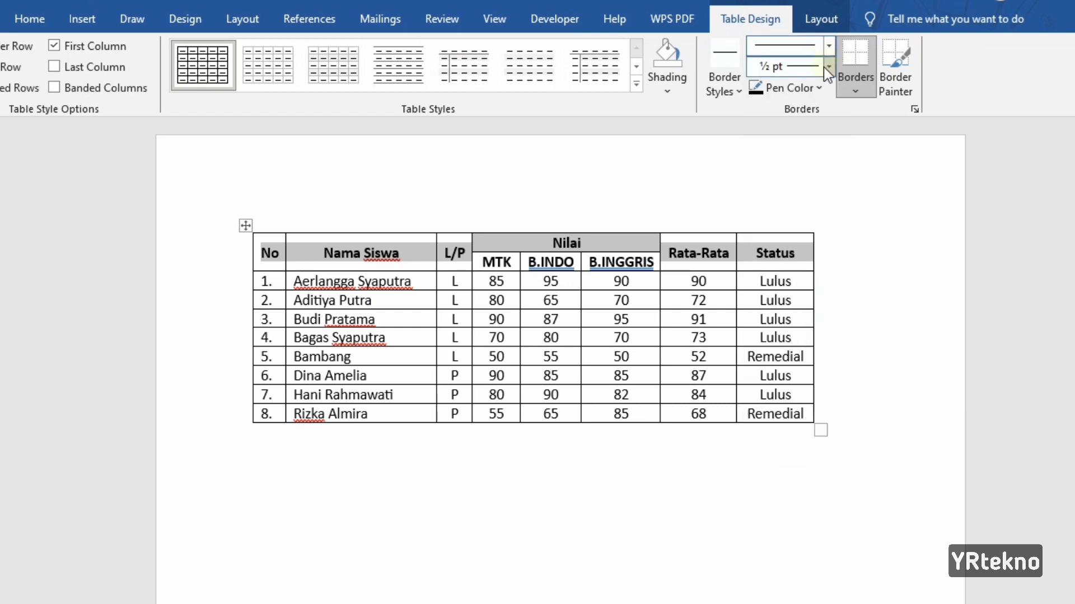
pyautogui.click(824, 67)
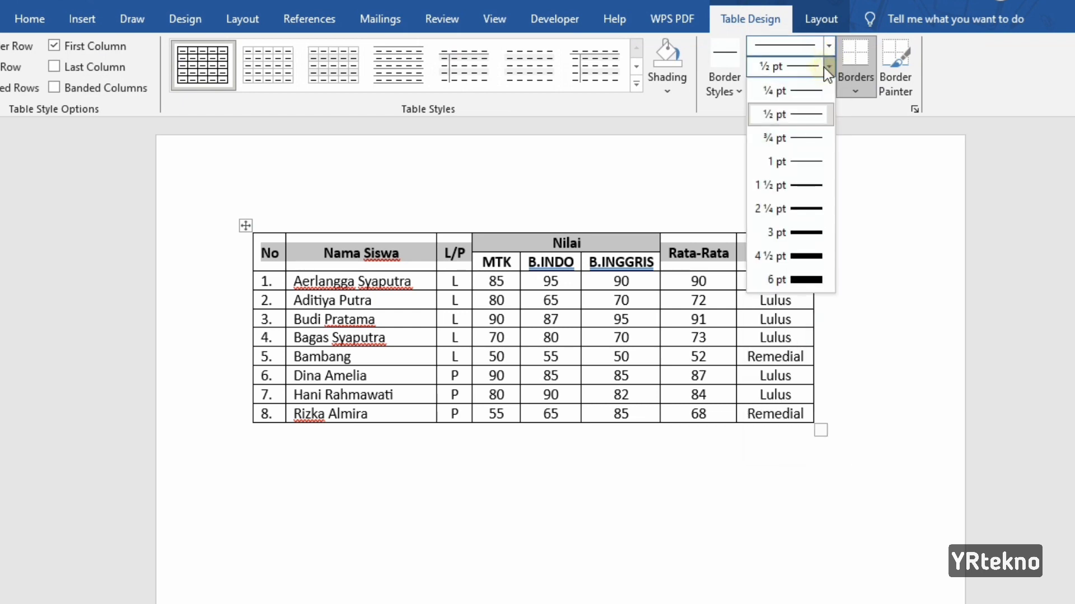
pyautogui.click(804, 189)
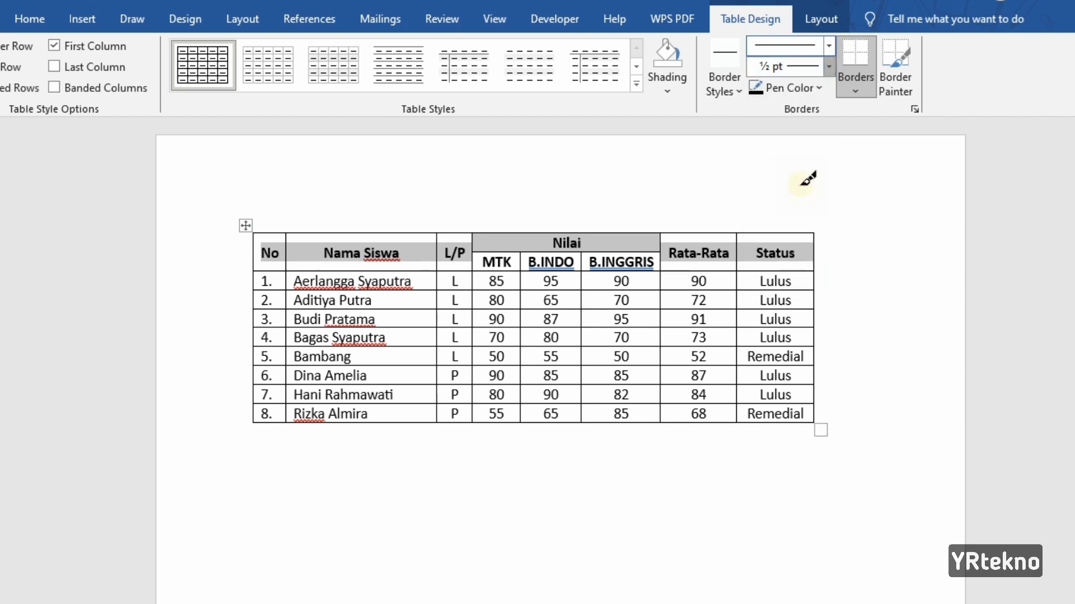
pyautogui.click(795, 233)
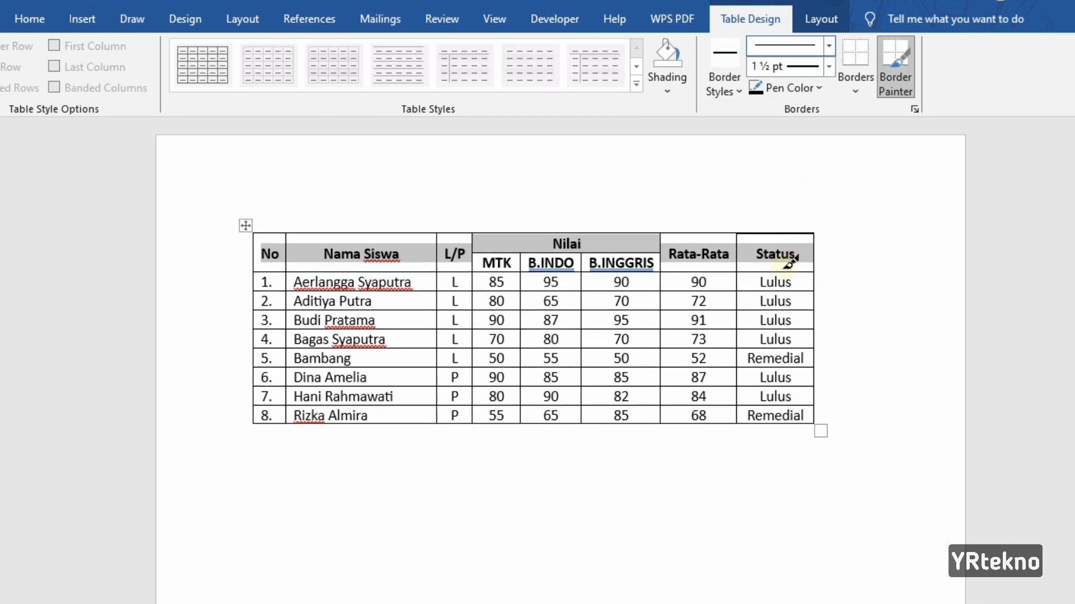
pyautogui.moveTo(789, 235)
pyautogui.mouseDown()
pyautogui.moveTo(602, 224)
pyautogui.moveTo(265, 229)
pyautogui.mouseUp()
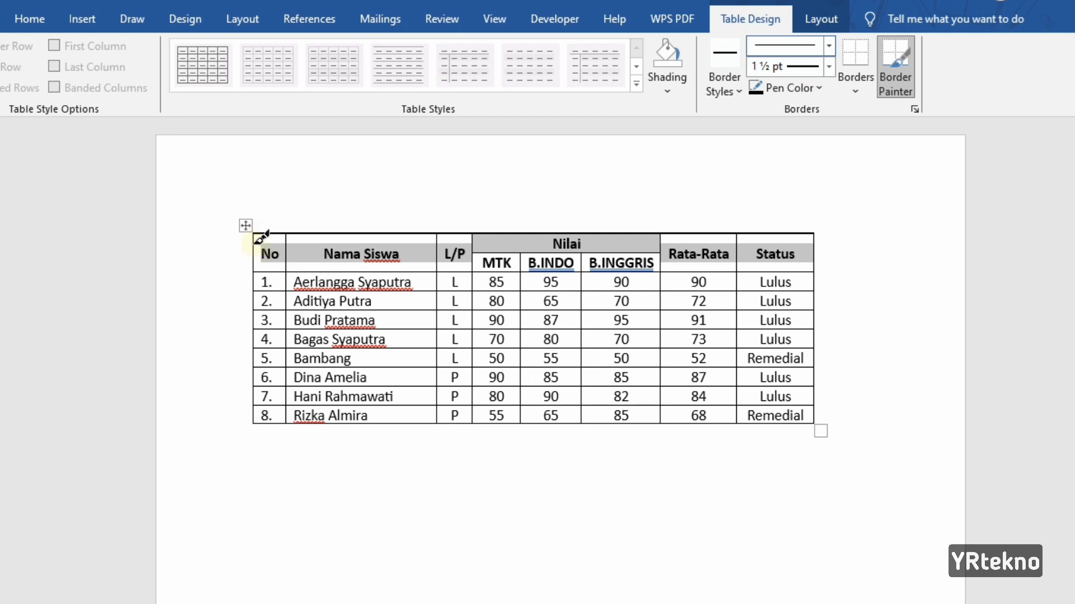
pyautogui.click(258, 238)
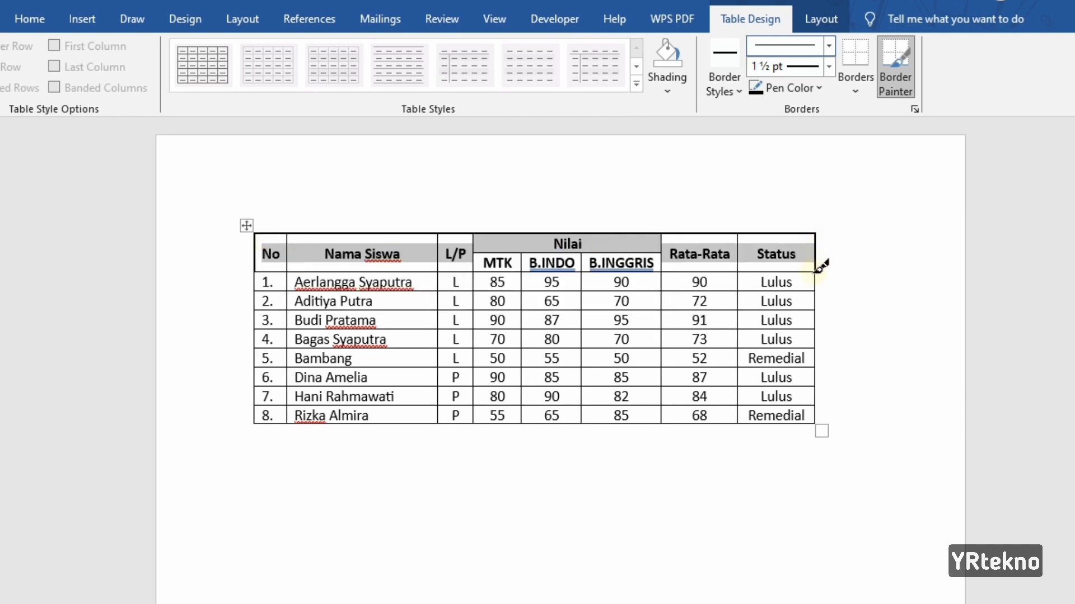
pyautogui.moveTo(815, 272); pyautogui.dragTo(263, 273)
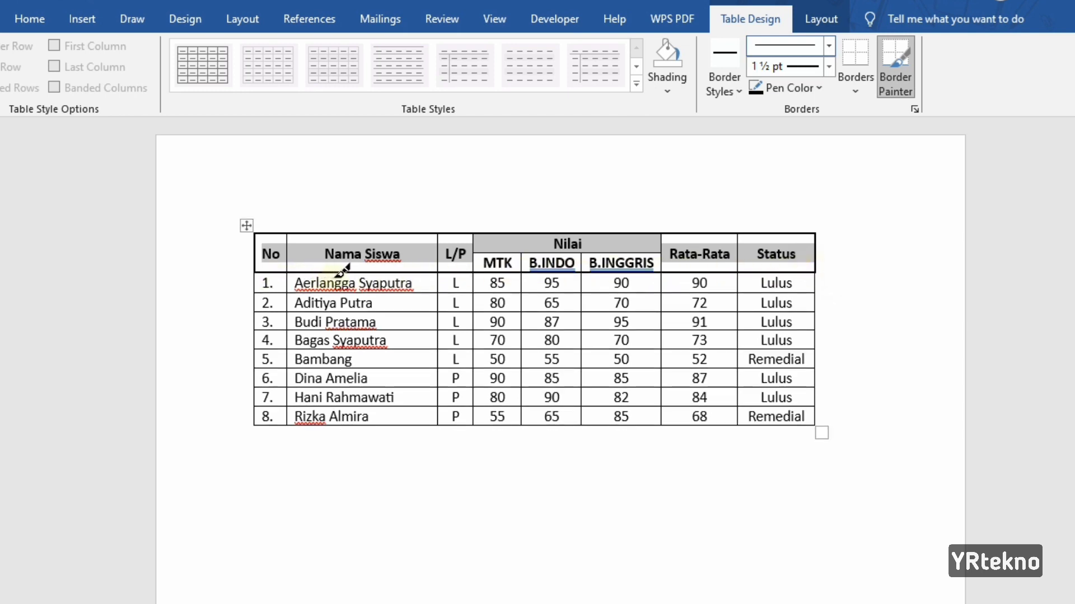
# Step: Paint the inner dividing lines between all header cells, including under Nilai, with the 1 ½ pt Border Painter, and end border painting
pyautogui.click(287, 249)
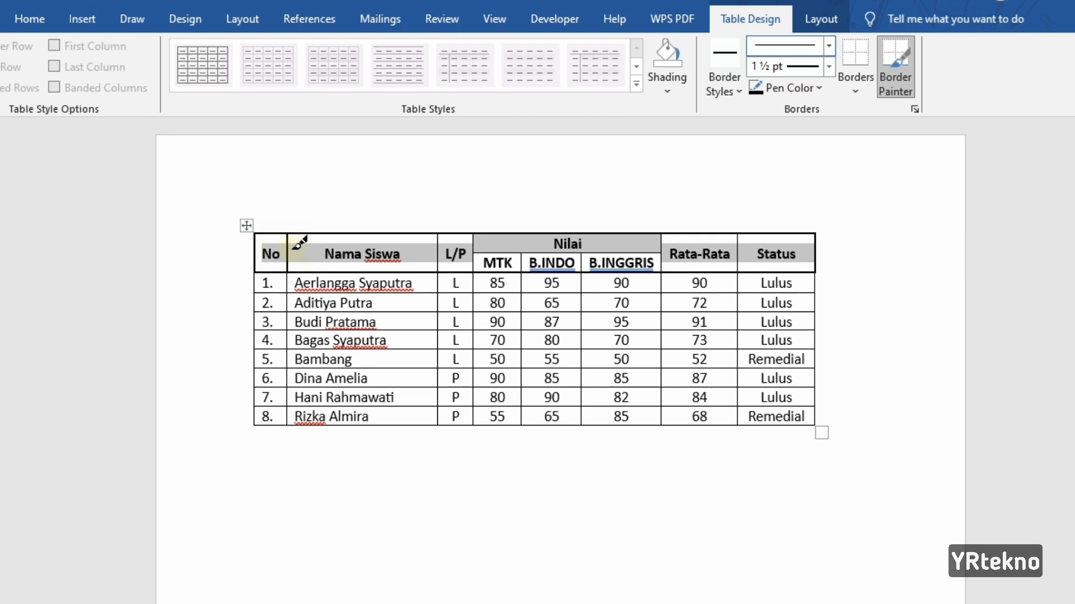
pyautogui.click(437, 251)
pyautogui.click(474, 247)
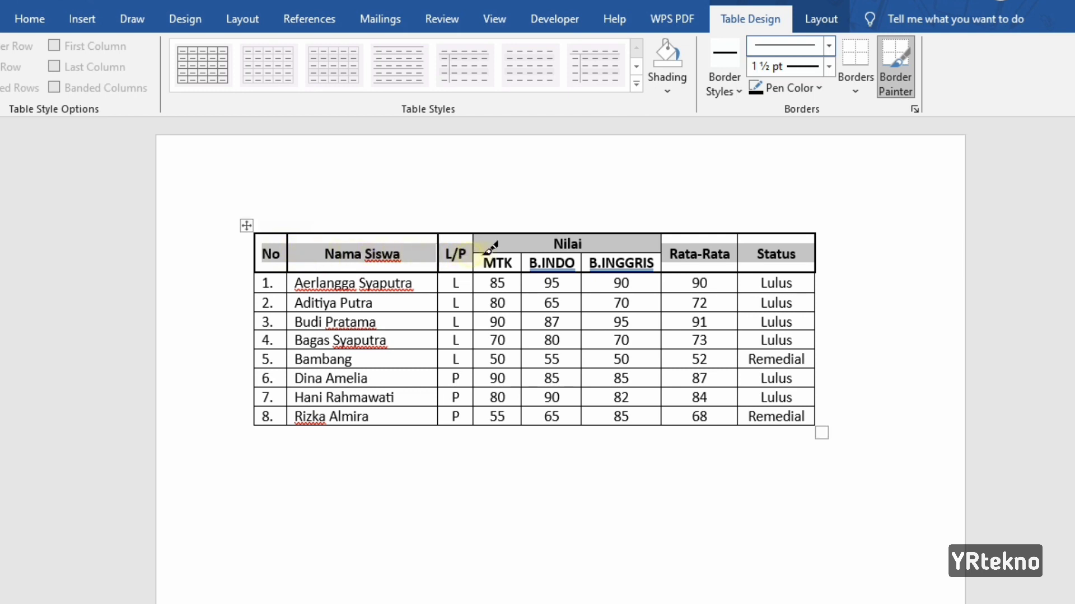
pyautogui.click(521, 249)
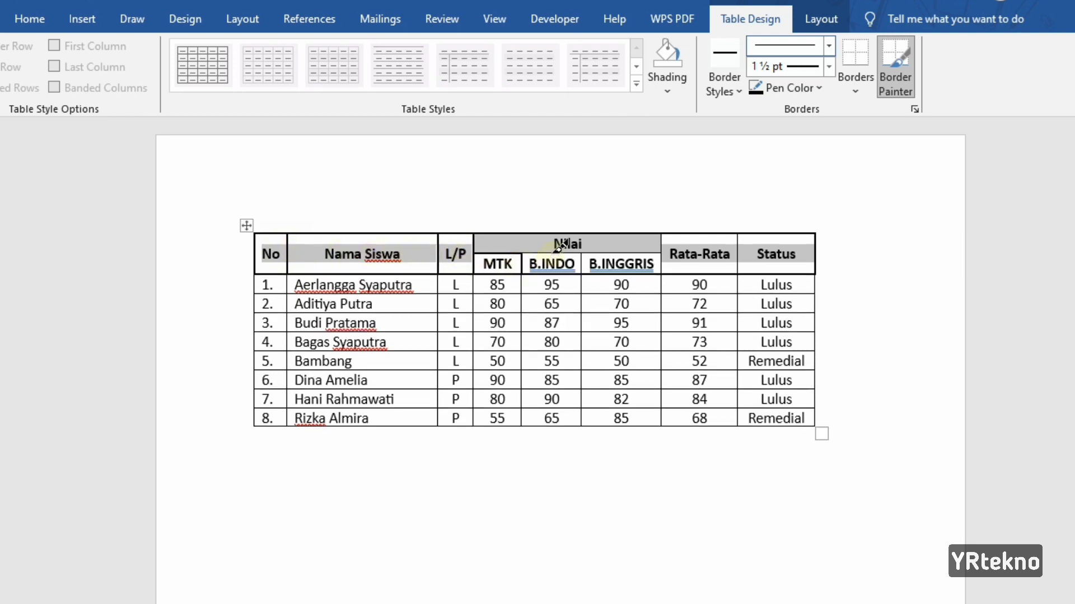
pyautogui.click(582, 253)
pyautogui.click(656, 251)
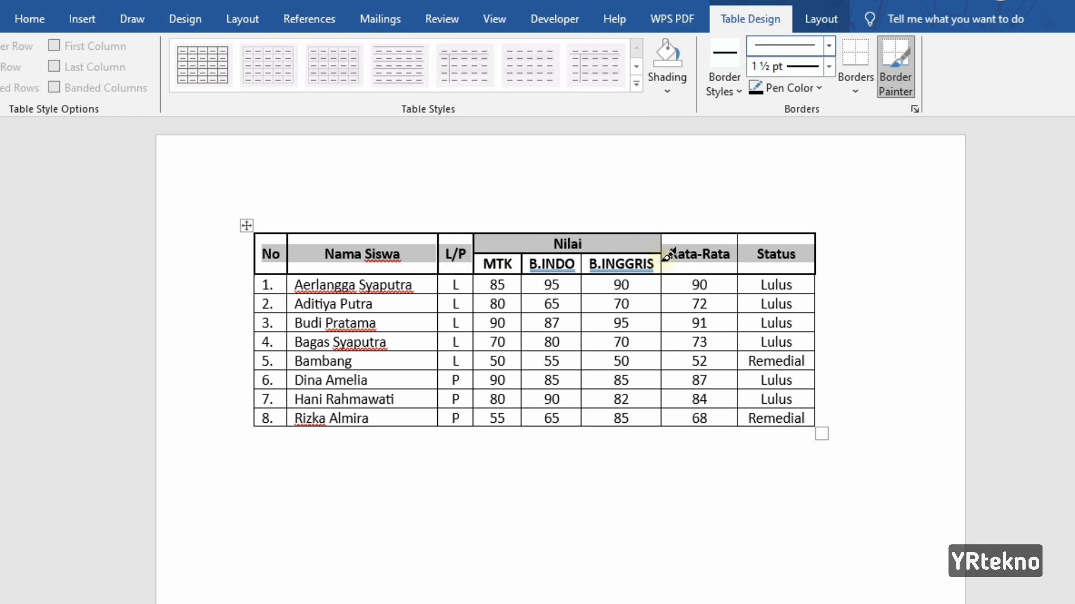
pyautogui.click(662, 252)
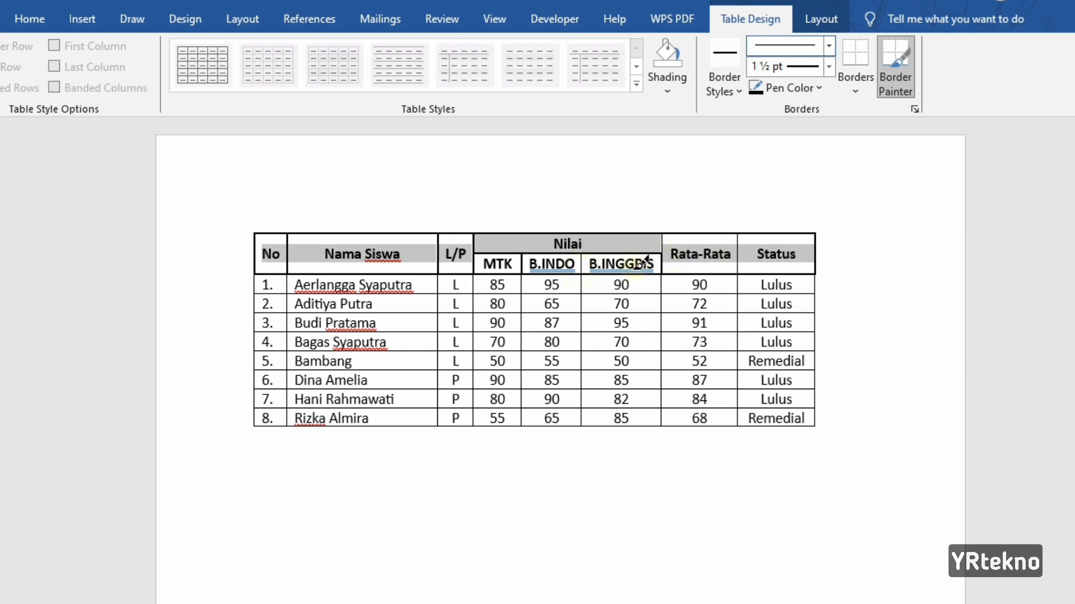
pyautogui.click(736, 260)
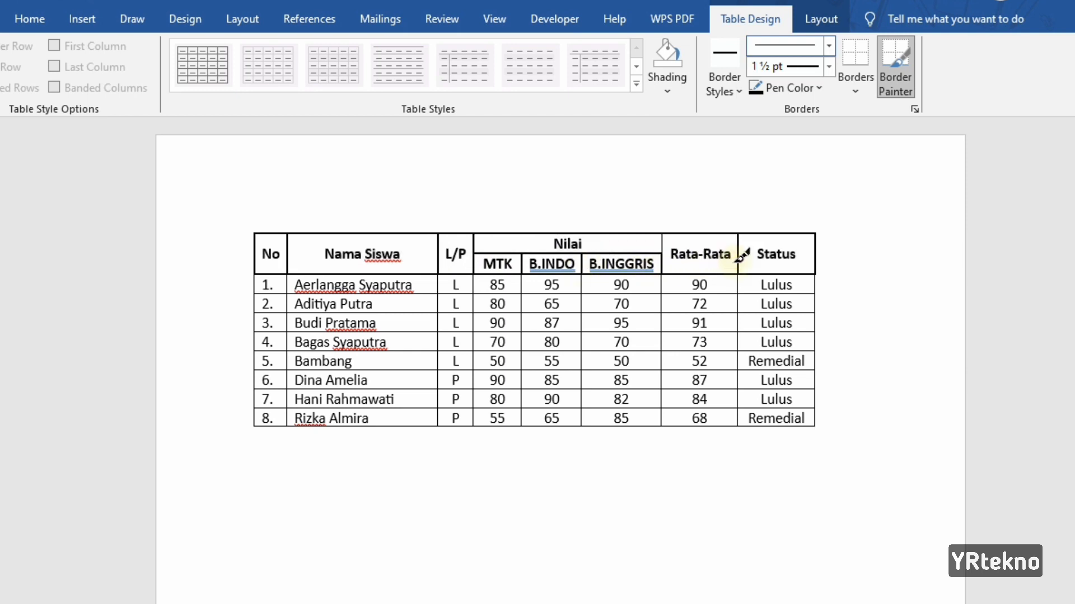
pyautogui.click(660, 243)
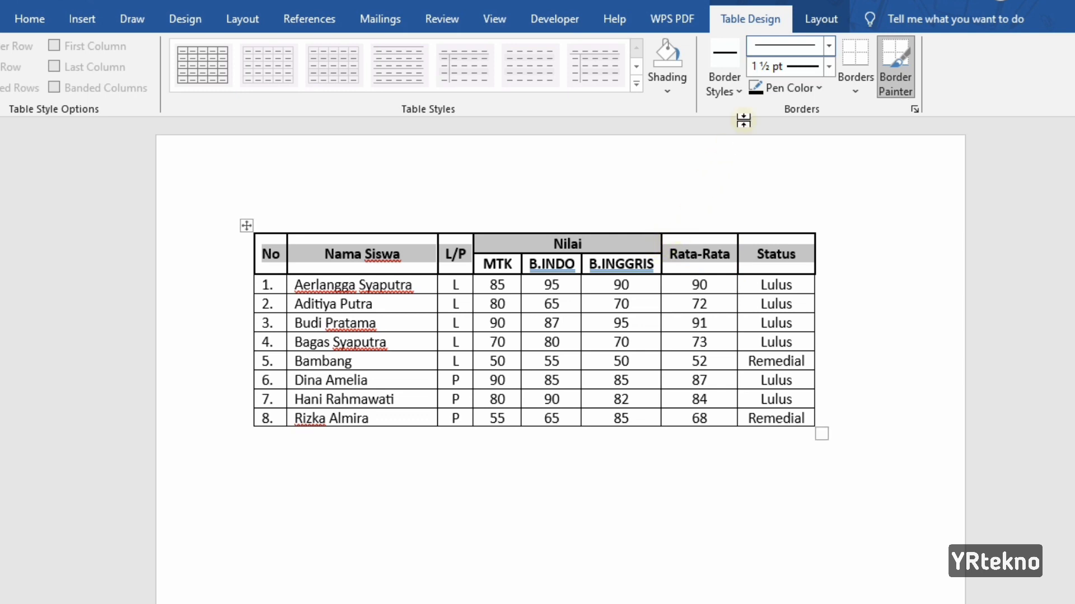
pyautogui.click(810, 21)
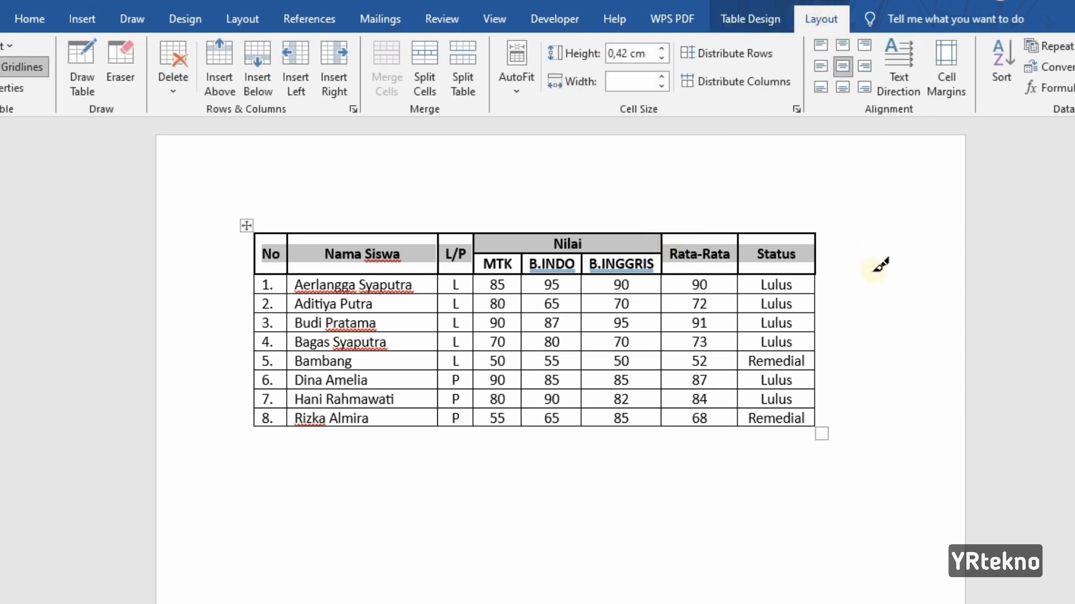
pyautogui.click(766, 27)
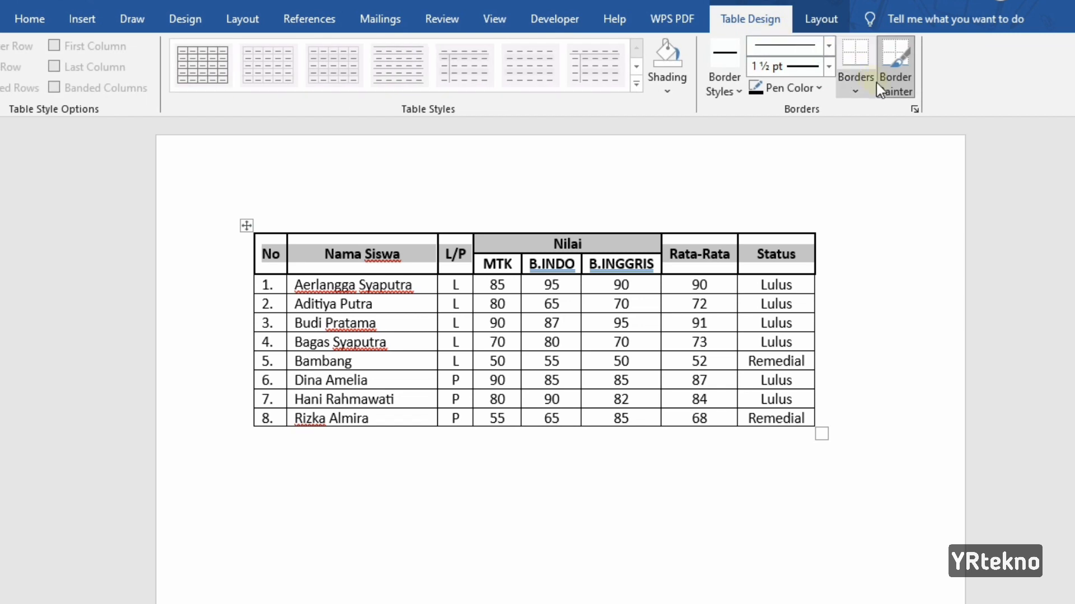
pyautogui.click(883, 259)
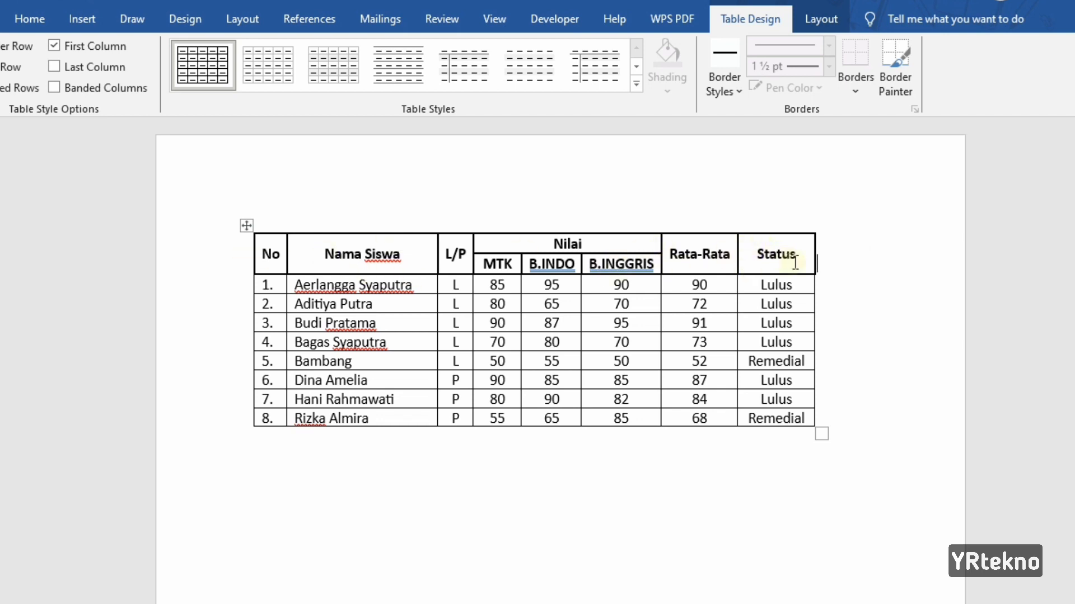
# Step: Shade the main header cells from No to Status, including Nilai, with a light blue theme color
pyautogui.moveTo(795, 262); pyautogui.dragTo(293, 251)
pyautogui.click(667, 91)
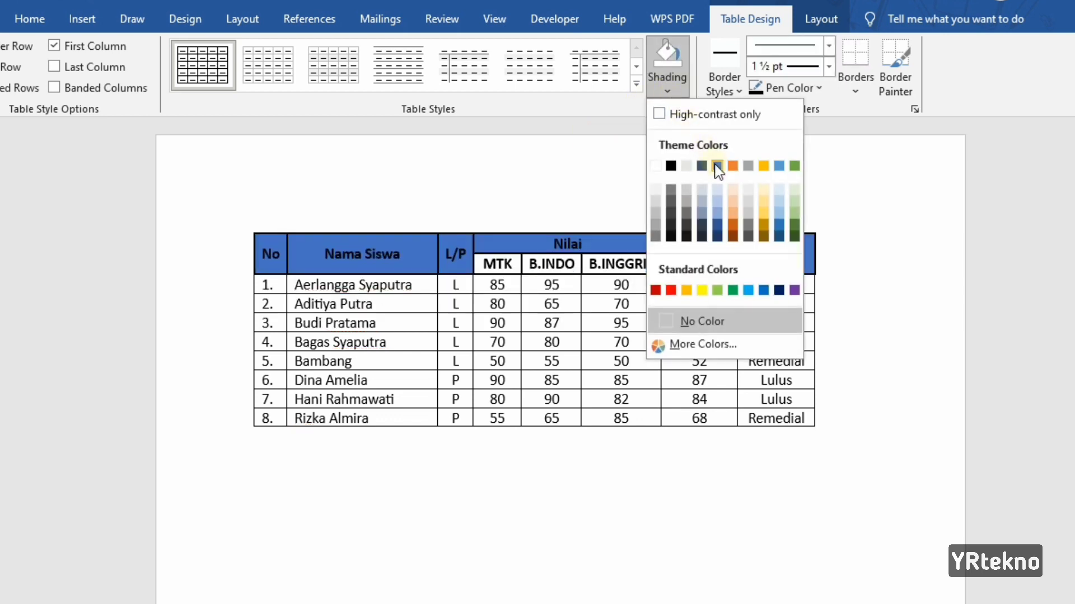
pyautogui.click(779, 201)
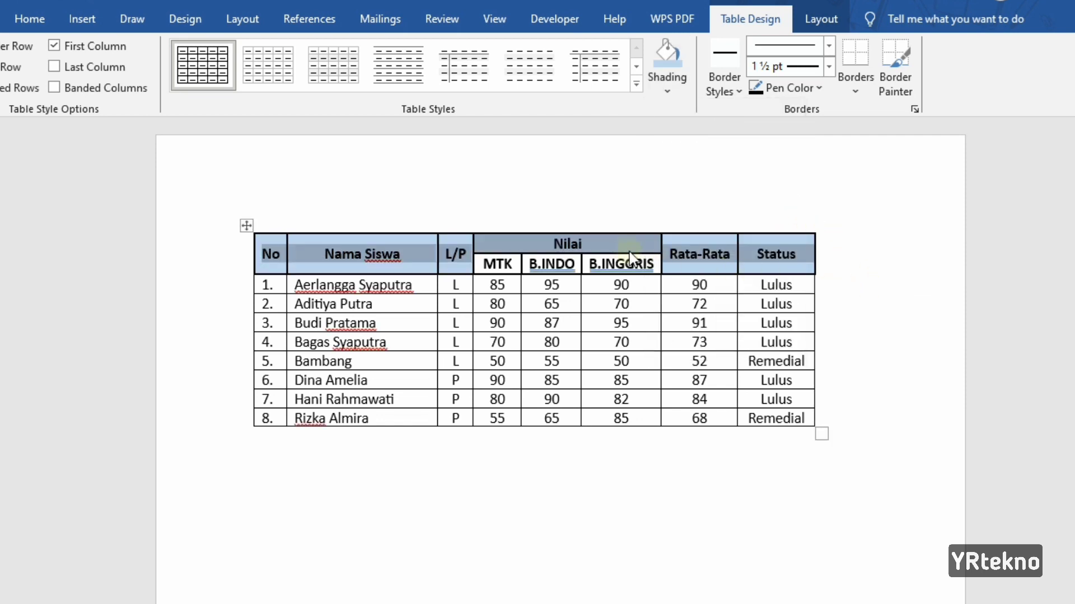
# Step: Shade the MTK, B.INDO and B.INGGRIS subheader cells with a light gold theme color
pyautogui.moveTo(657, 260); pyautogui.dragTo(494, 257)
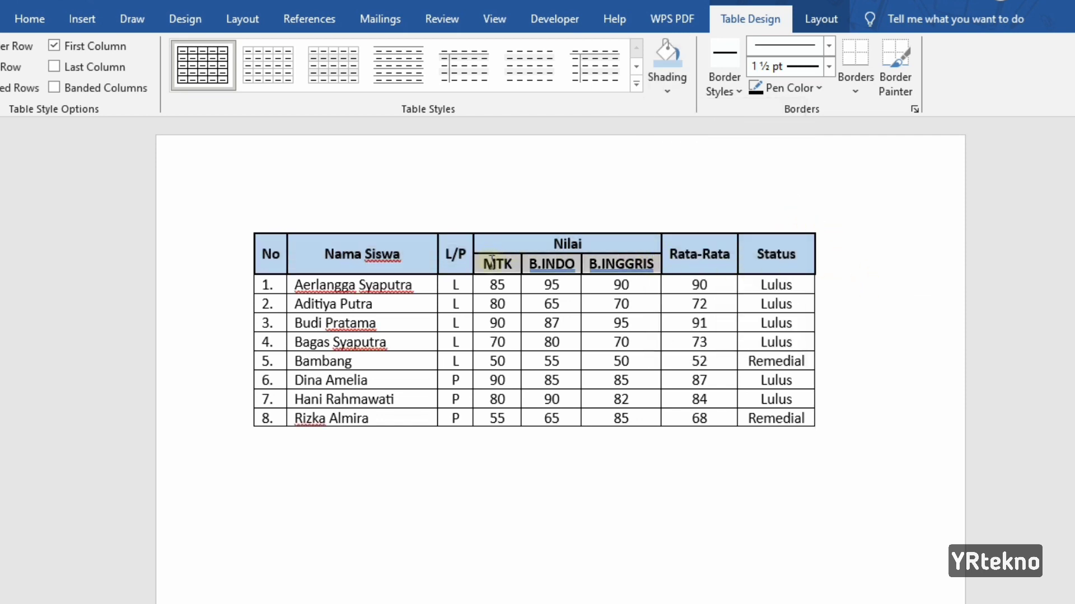
pyautogui.click(667, 91)
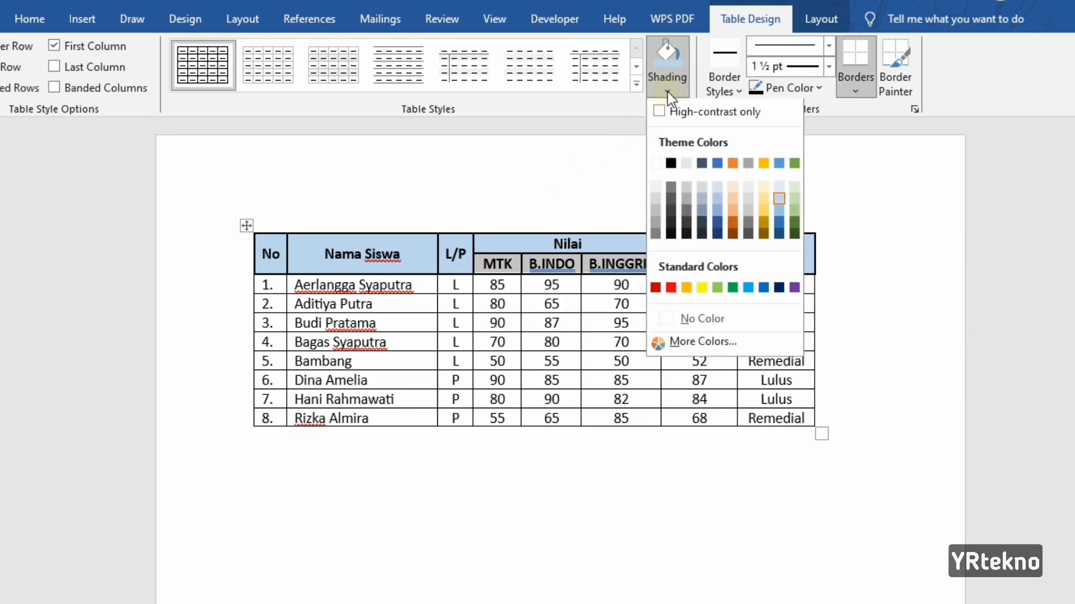
pyautogui.click(793, 201)
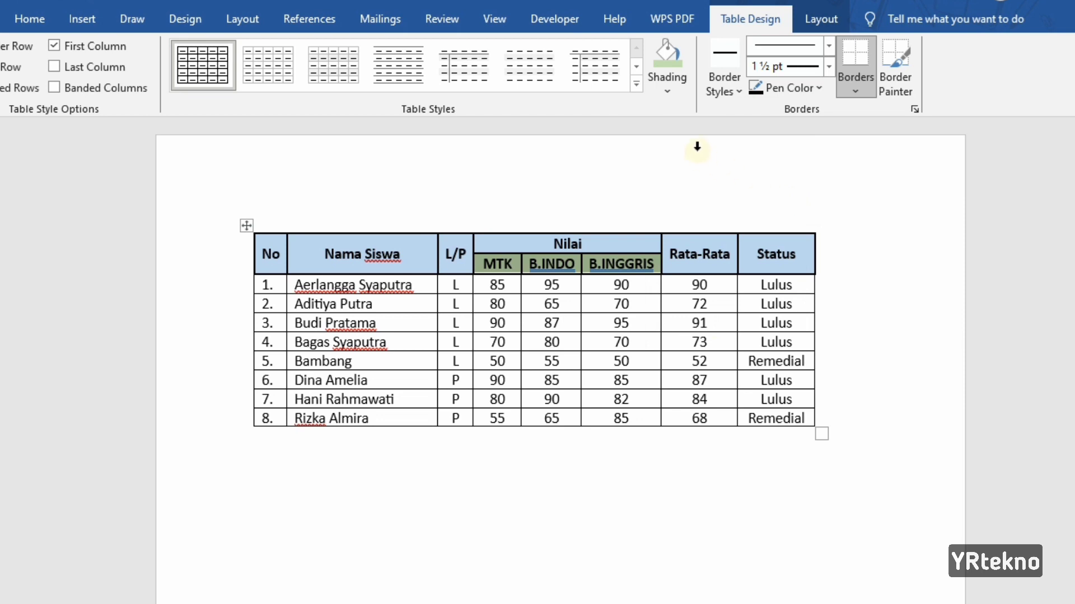
pyautogui.click(668, 93)
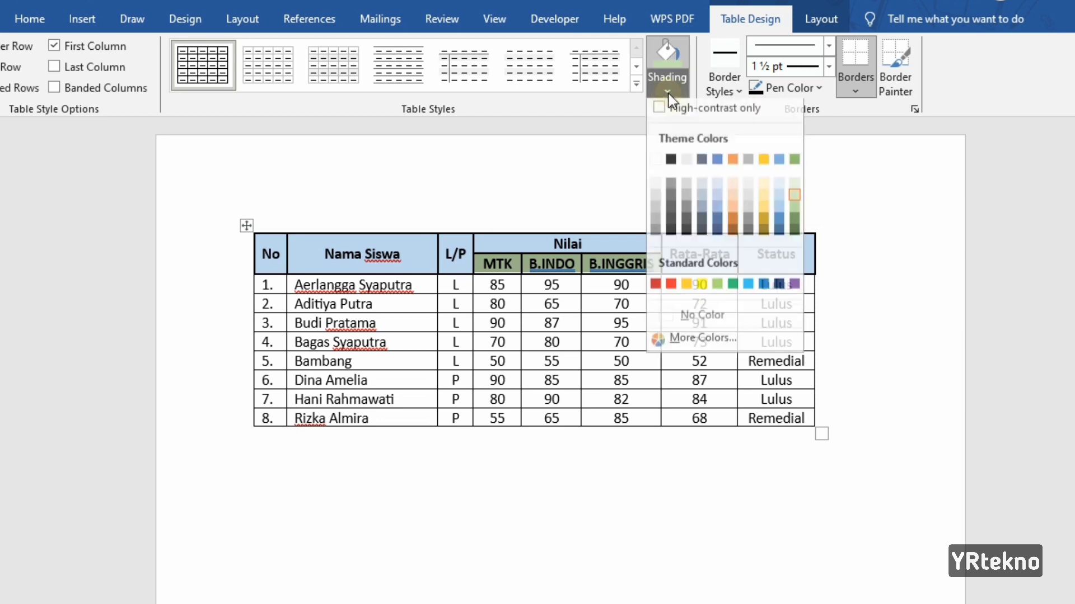
pyautogui.click(763, 201)
pyautogui.click(886, 310)
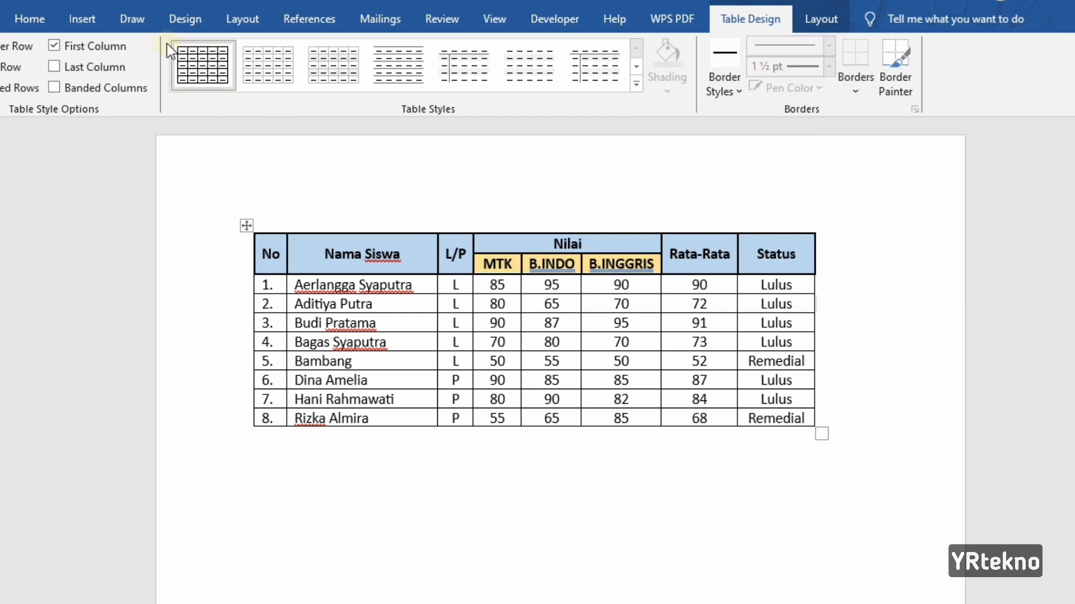
# Step: Enlarge the whole table in width and height from its corner, and undo the last enlargement
pyautogui.click(30, 23)
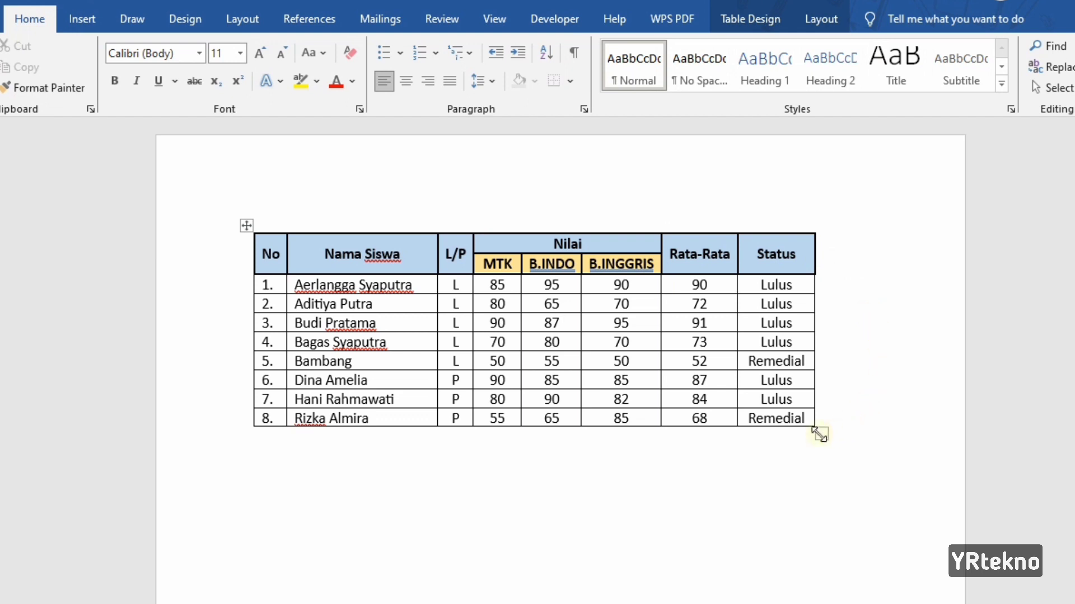
pyautogui.moveTo(819, 434); pyautogui.dragTo(877, 469)
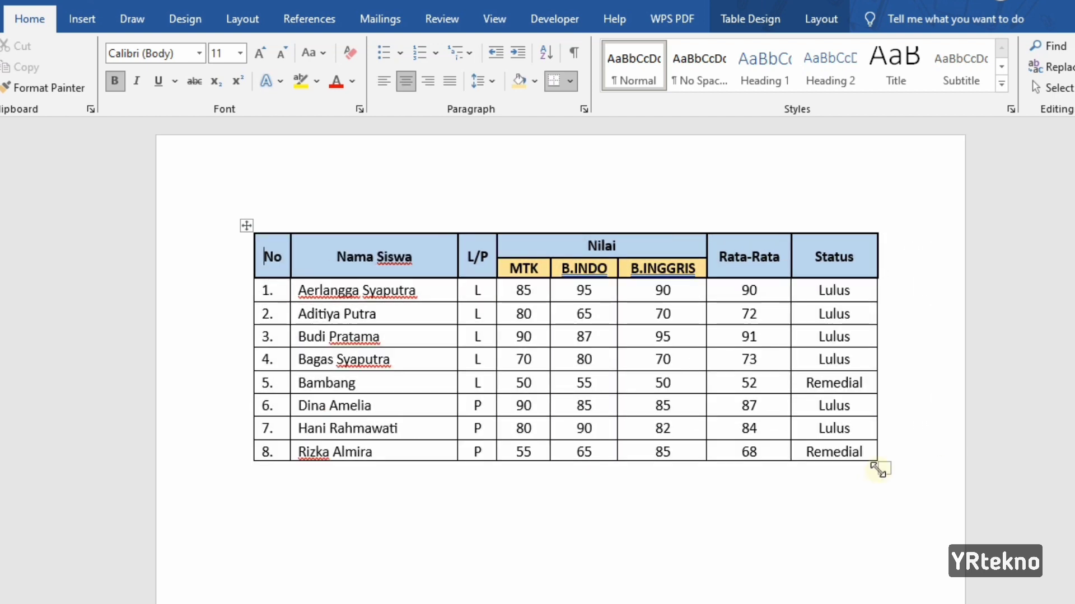
pyautogui.click(843, 522)
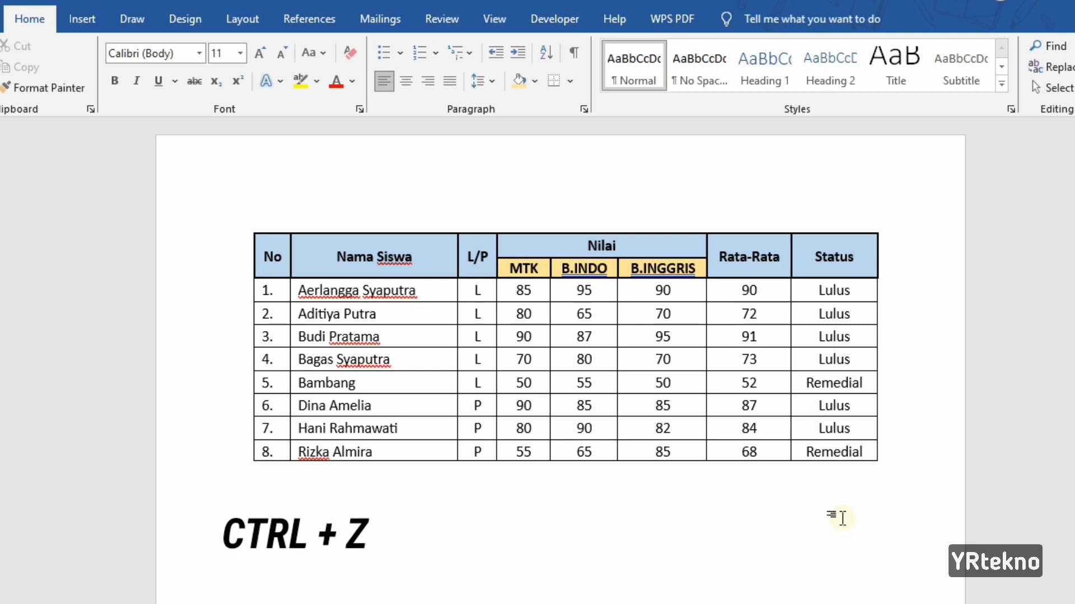
pyautogui.hotkey('ctrl', 'z')
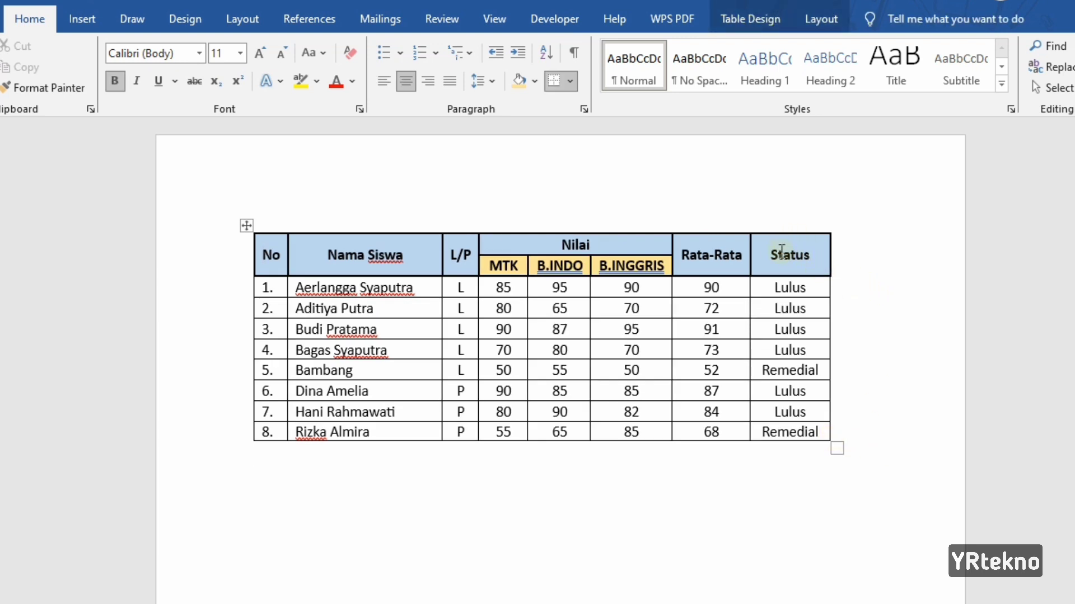
# Step: Insert a new column to the right of the Status column
pyautogui.moveTo(783, 252); pyautogui.dragTo(822, 424)
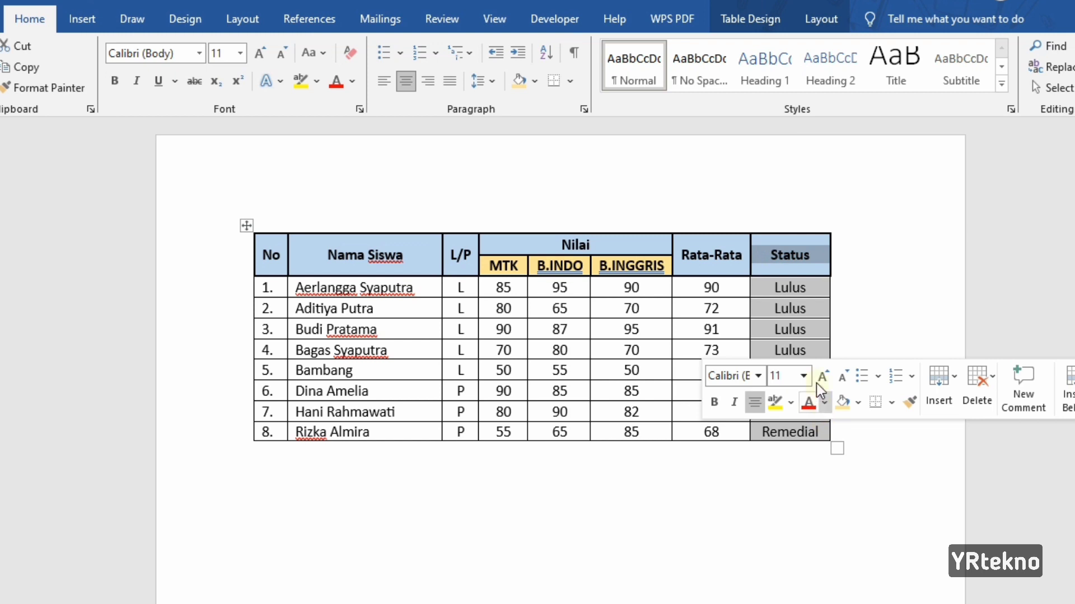
pyautogui.click(821, 23)
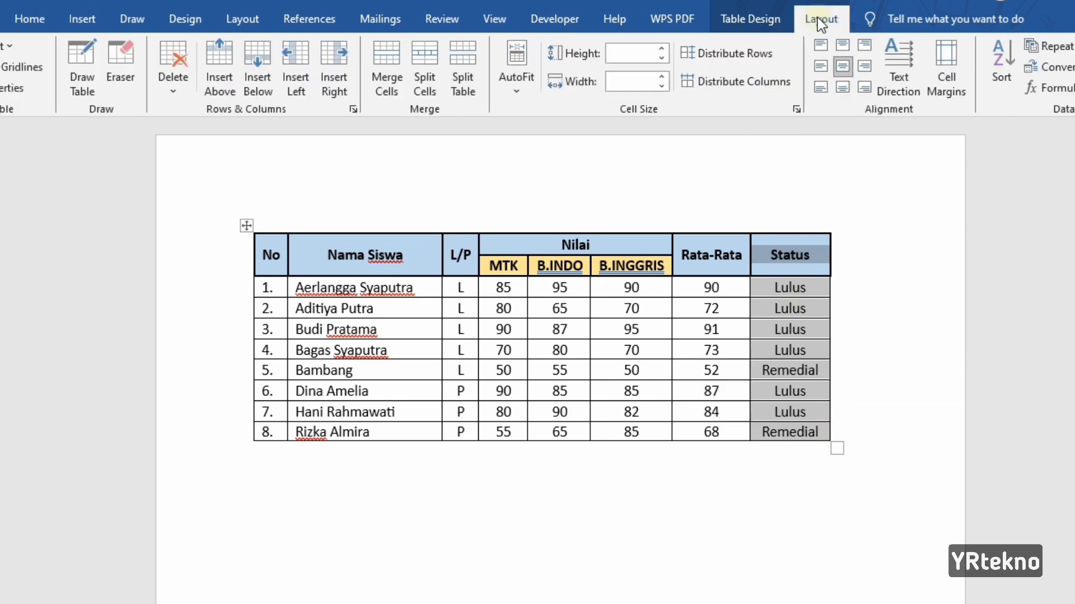
pyautogui.click(338, 75)
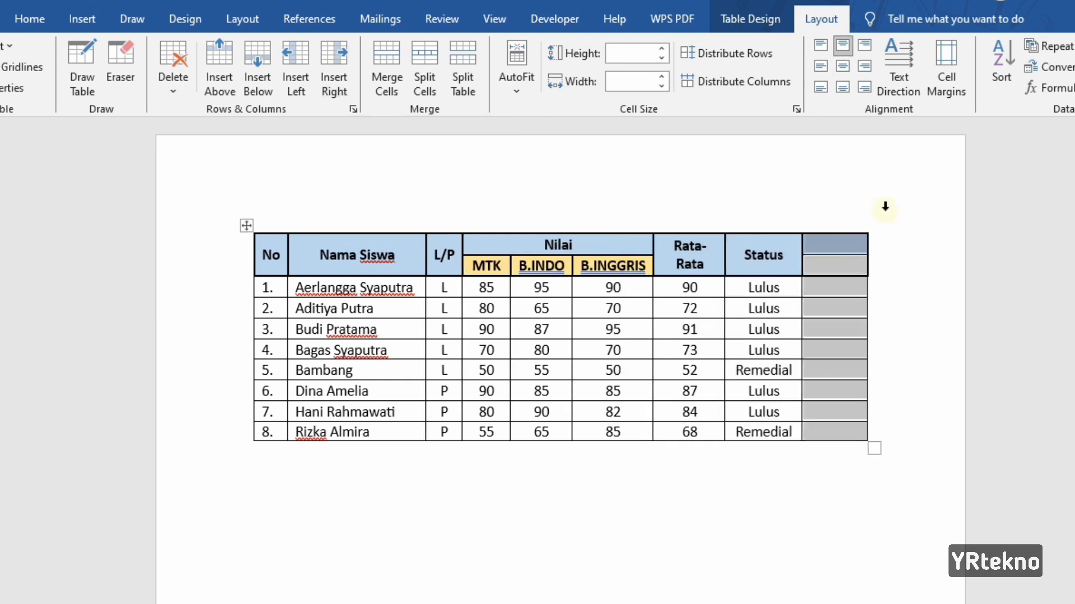
pyautogui.click(895, 277)
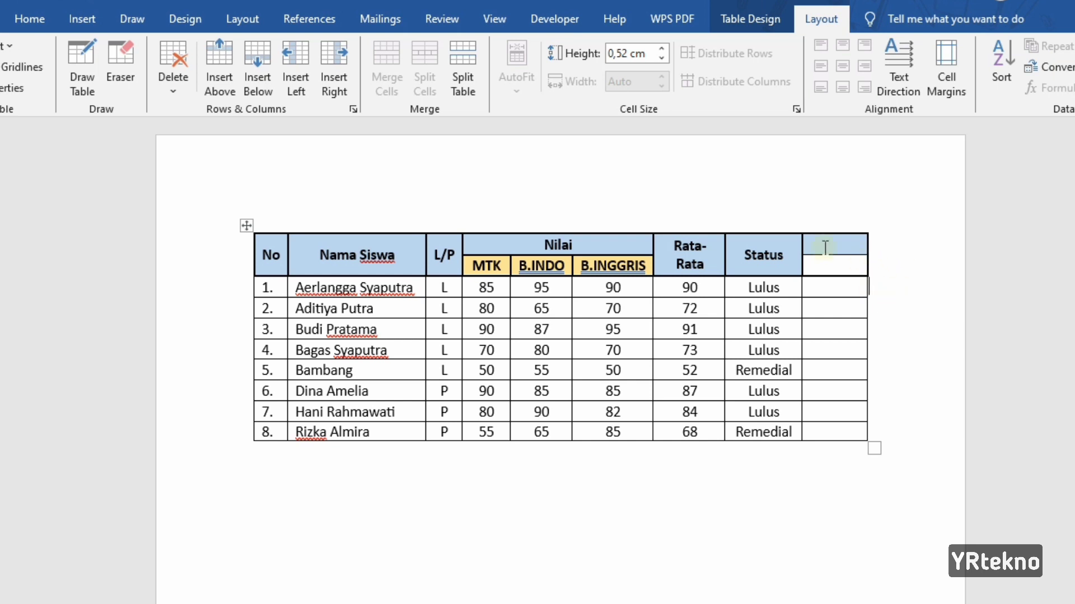
# Step: Merge the two header cells of the new last column and enter the heading Keterangan
pyautogui.moveTo(825, 247); pyautogui.dragTo(828, 267)
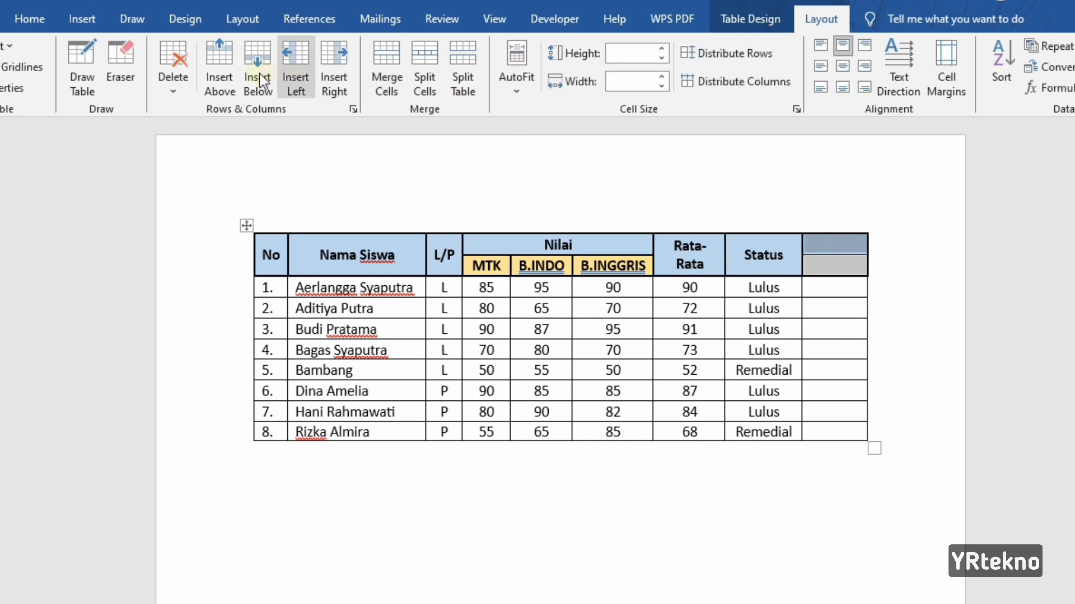
pyautogui.click(379, 76)
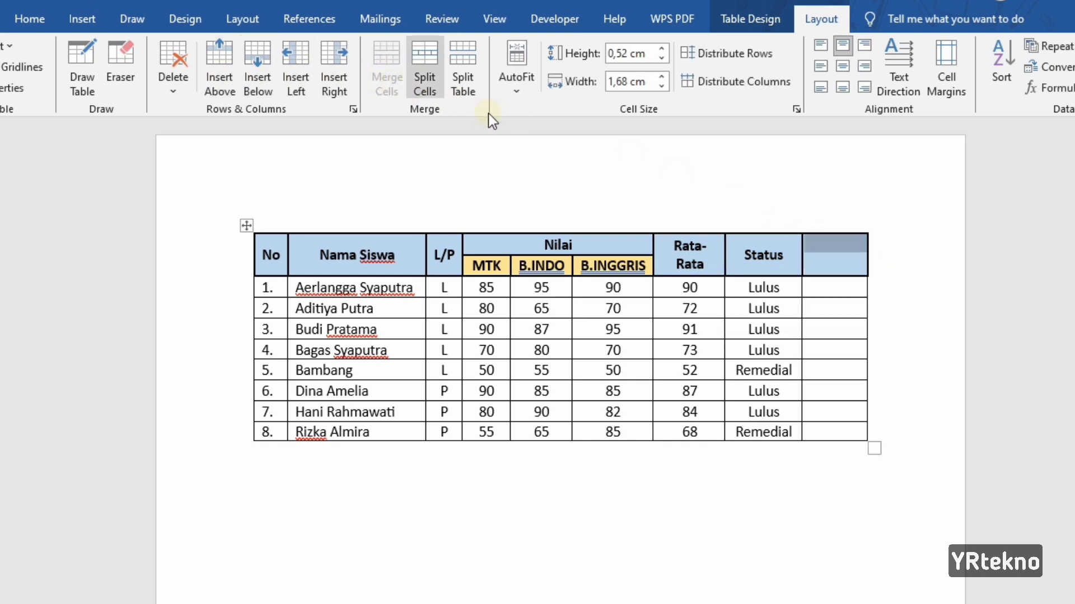
pyautogui.click(876, 246)
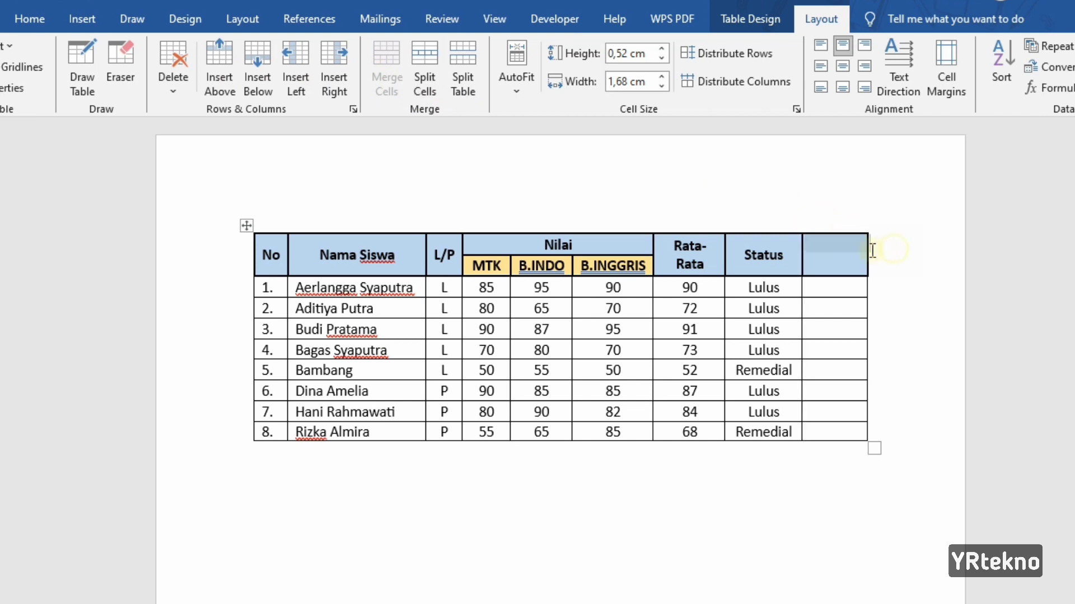
pyautogui.click(823, 257)
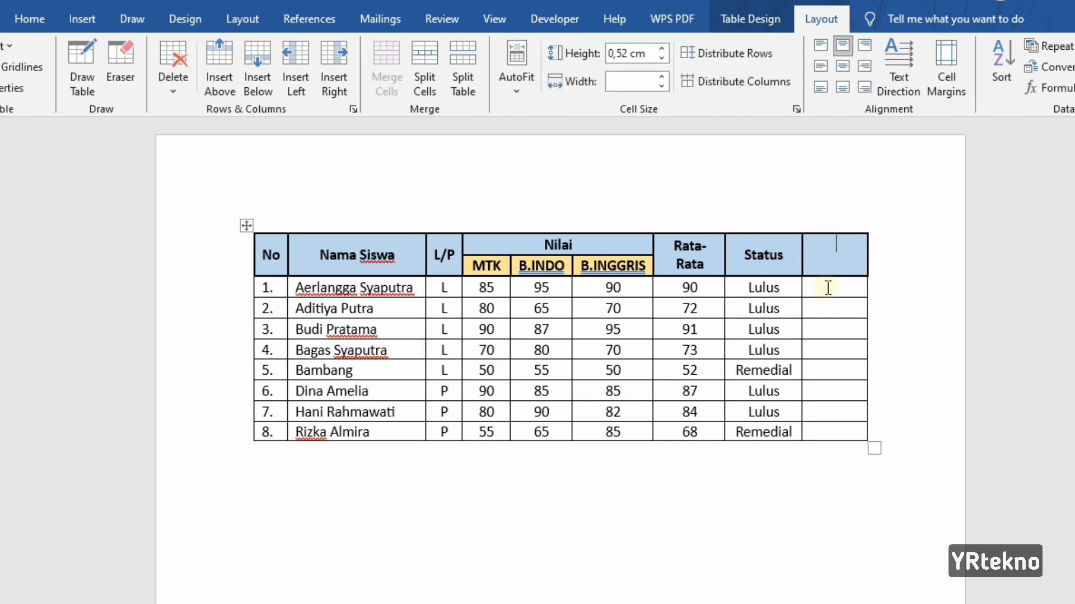
pyautogui.write('Keterangan')
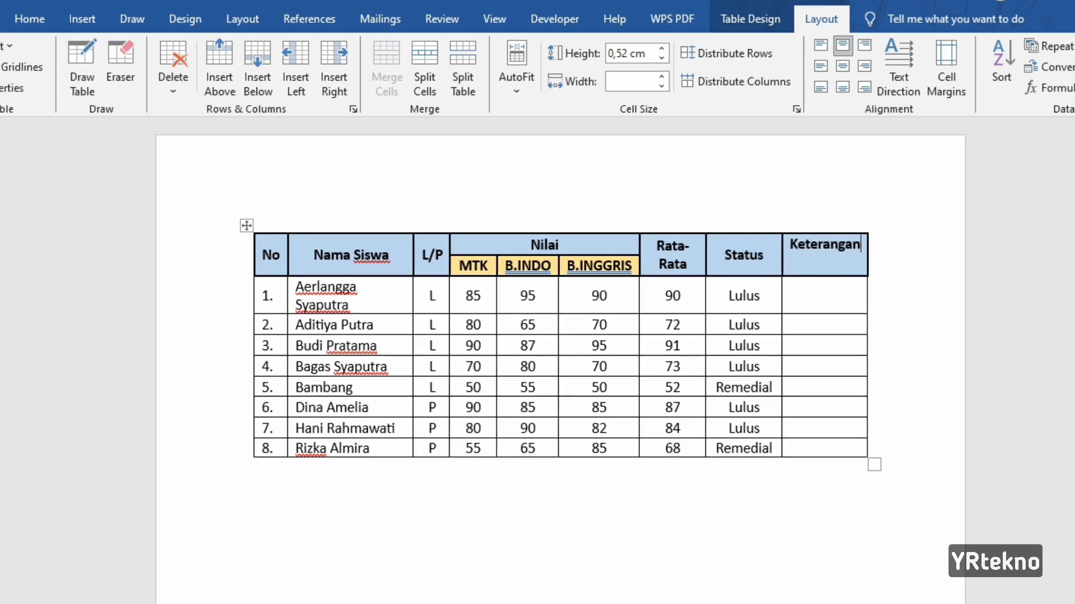